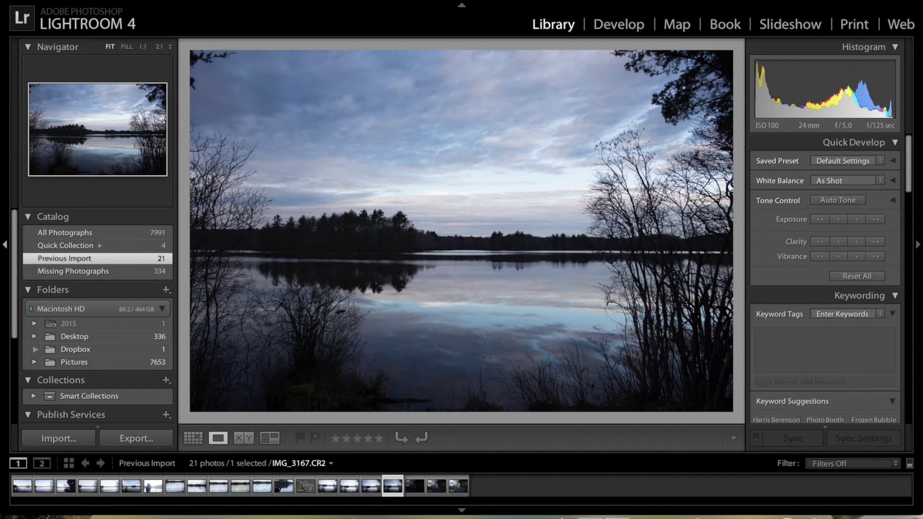
# Open the photo import for the NO NAME card, uncheck all photos, and check only IMG_3149.CR2
pyautogui.click(98, 0)
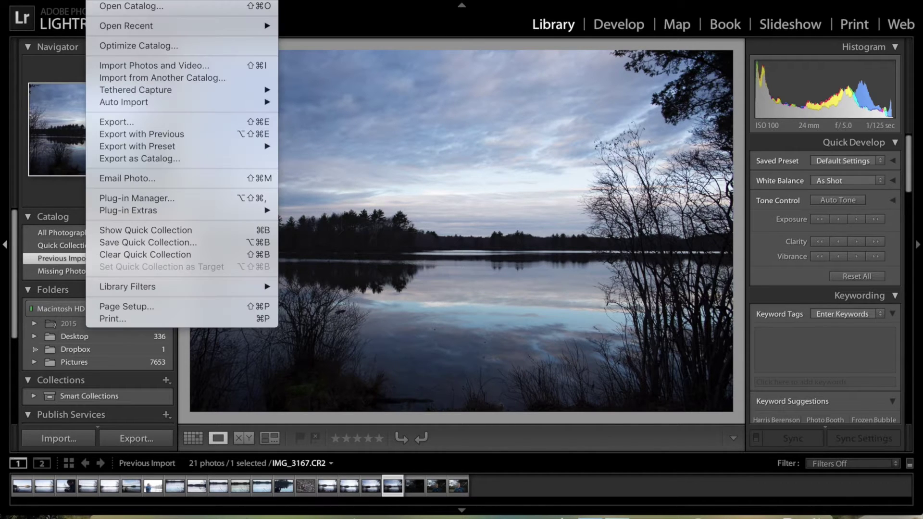
pyautogui.click(117, 68)
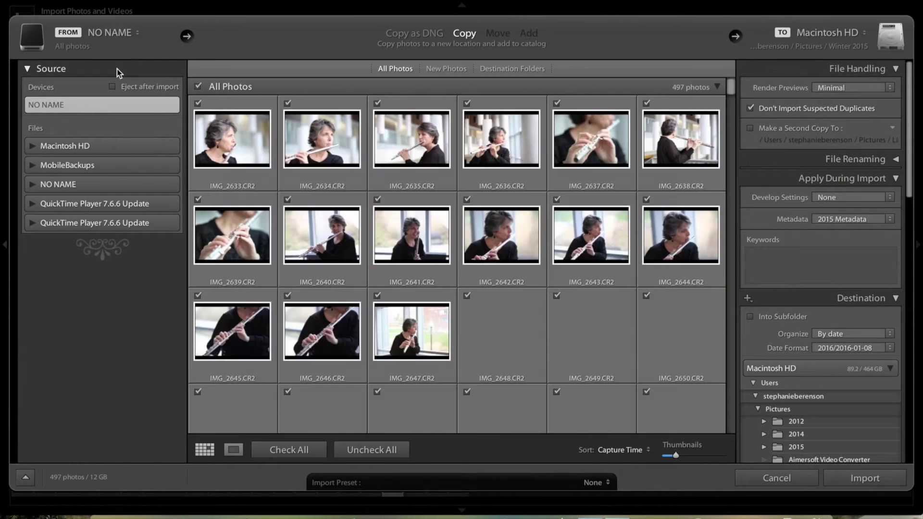
pyautogui.scroll(-10, 382, 314)
pyautogui.scroll(-15, 383, 340)
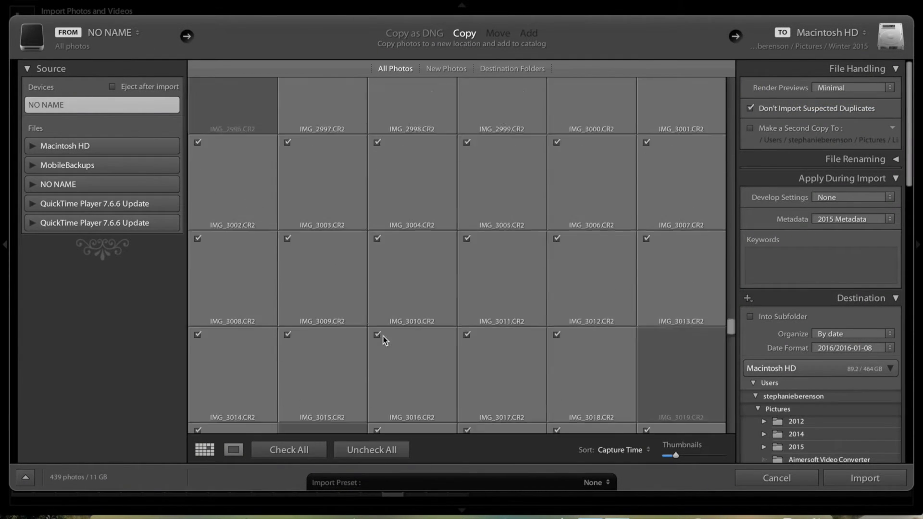
pyautogui.scroll(1, 367, 153)
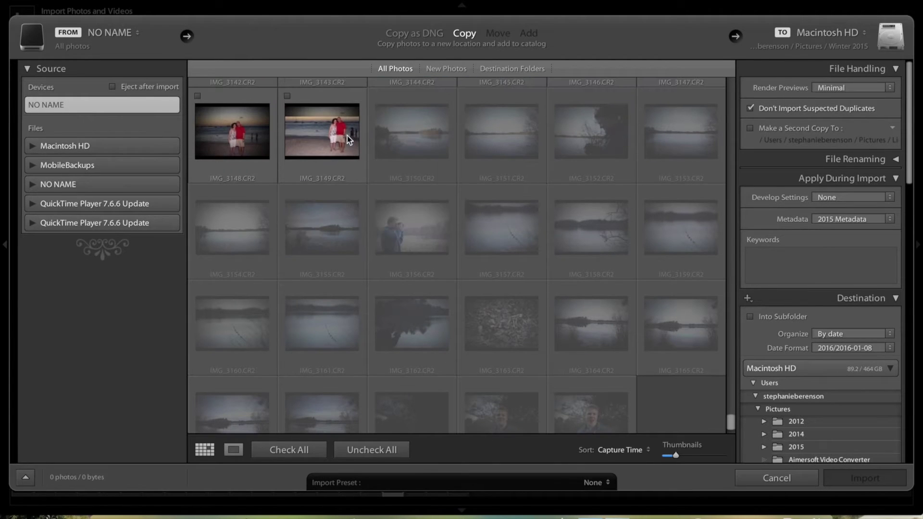
pyautogui.click(338, 136)
pyautogui.click(288, 96)
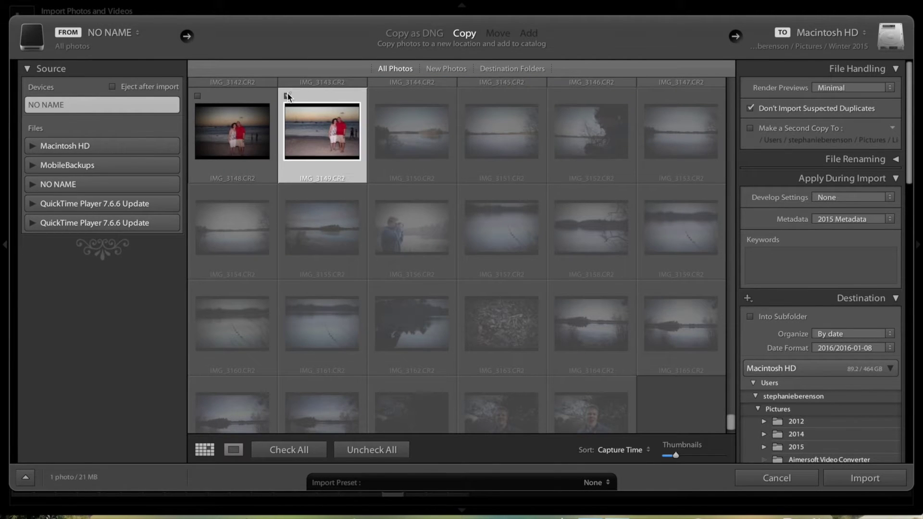
# Review the import destination choices, keep the Winter 2015 folder in Pictures, and import the checked photo
pyautogui.click(824, 50)
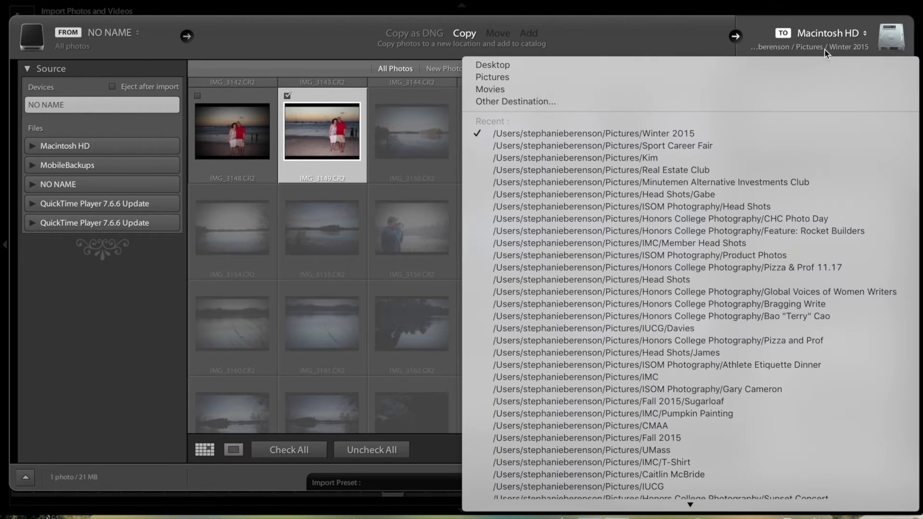
pyautogui.click(823, 48)
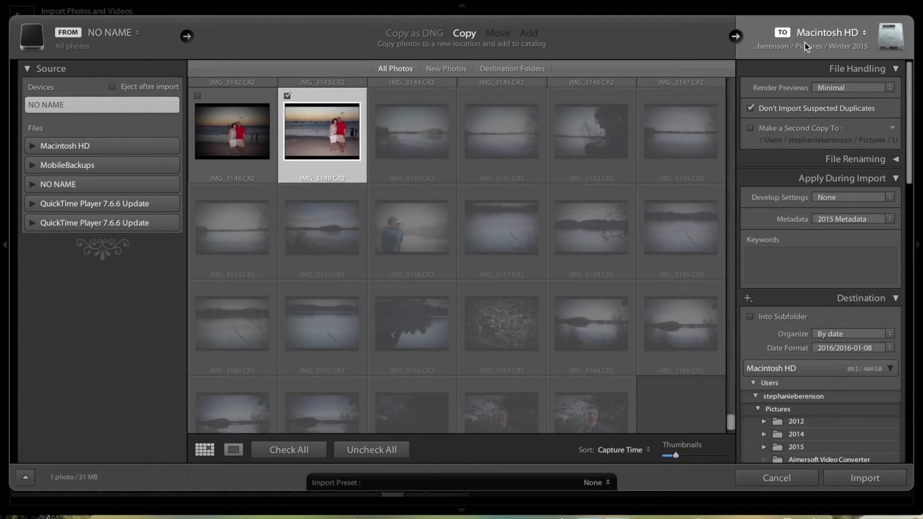
pyautogui.click(788, 46)
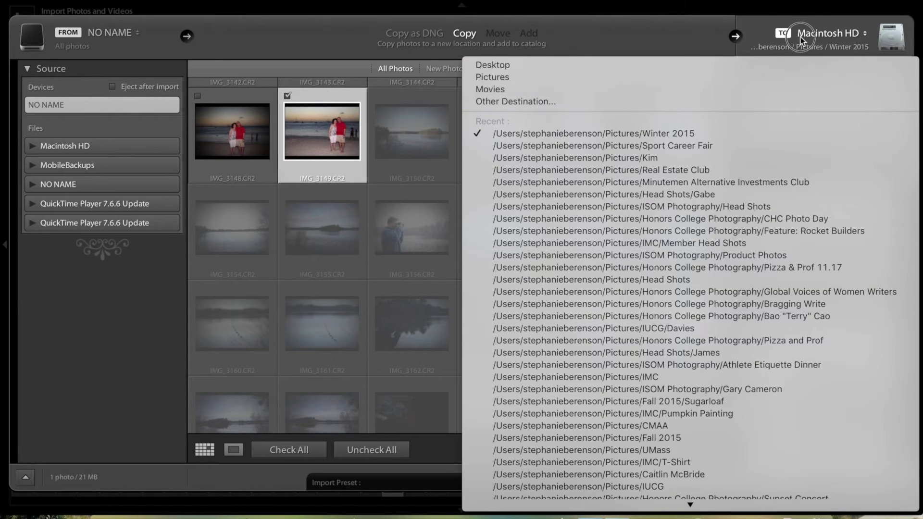
pyautogui.click(790, 47)
pyautogui.scroll(-2, 697, 346)
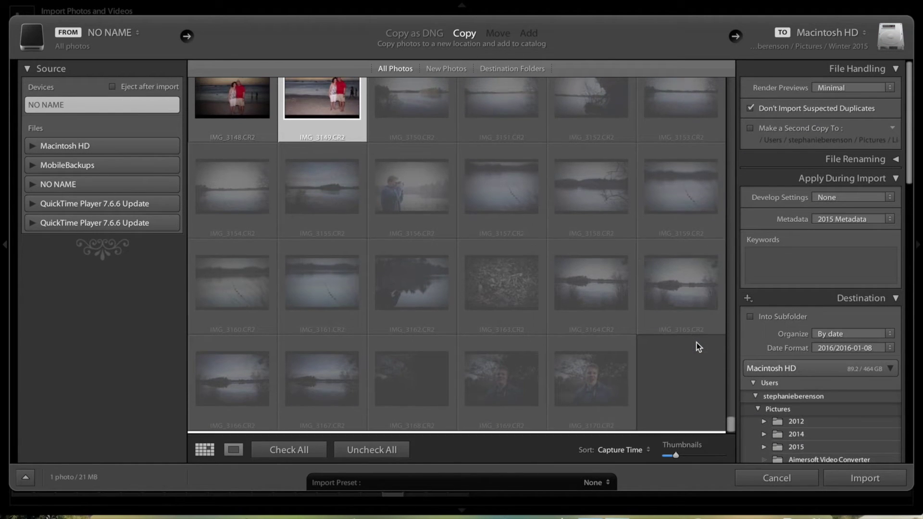
pyautogui.click(865, 478)
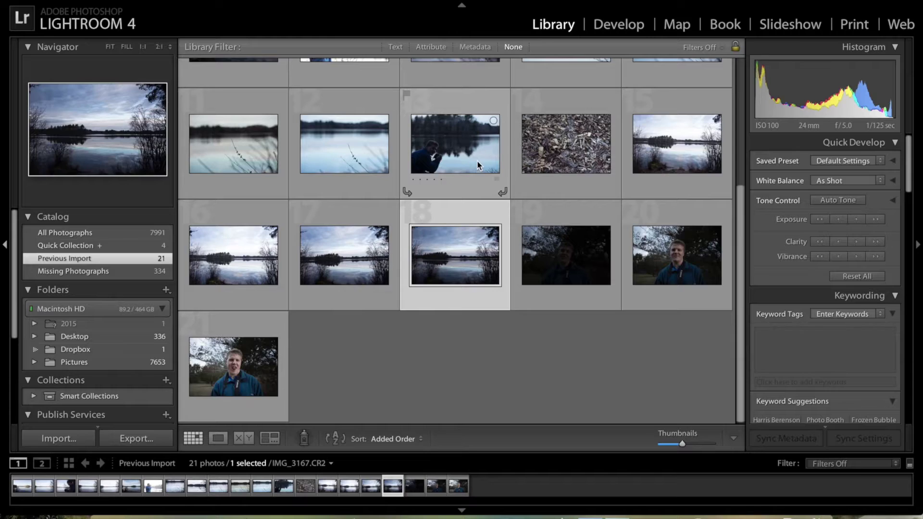
# Browse the Previous Import thumbnails at a slightly smaller size and examine the Quick Develop controls
pyautogui.scroll(4, 479, 166)
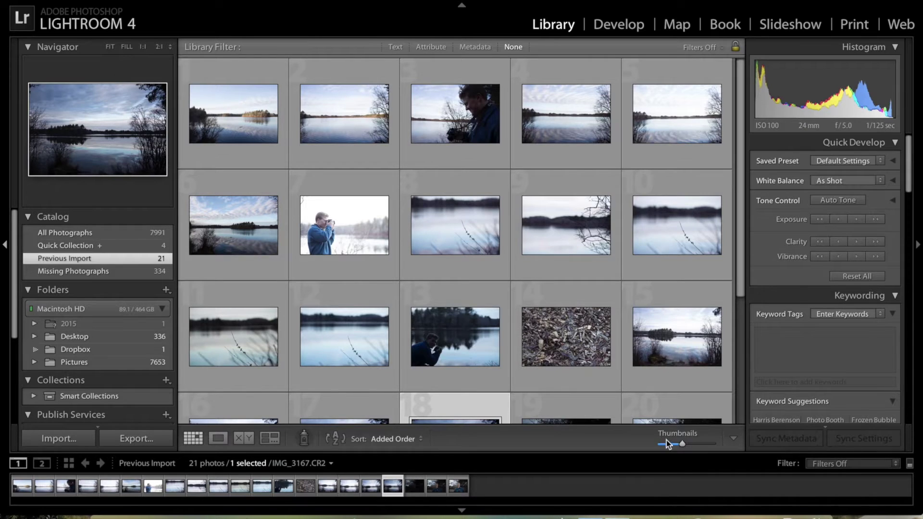
pyautogui.moveTo(683, 446); pyautogui.dragTo(679, 444)
pyautogui.scroll(1, 576, 242)
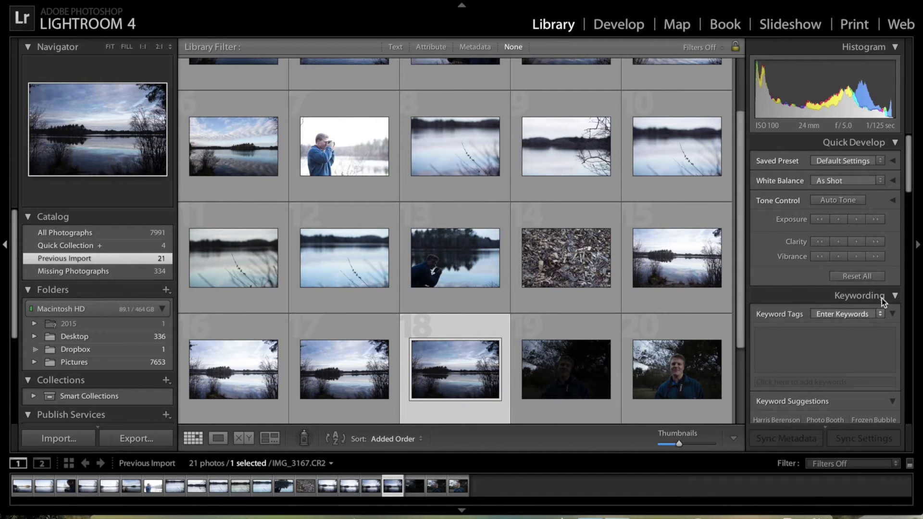
pyautogui.click(870, 144)
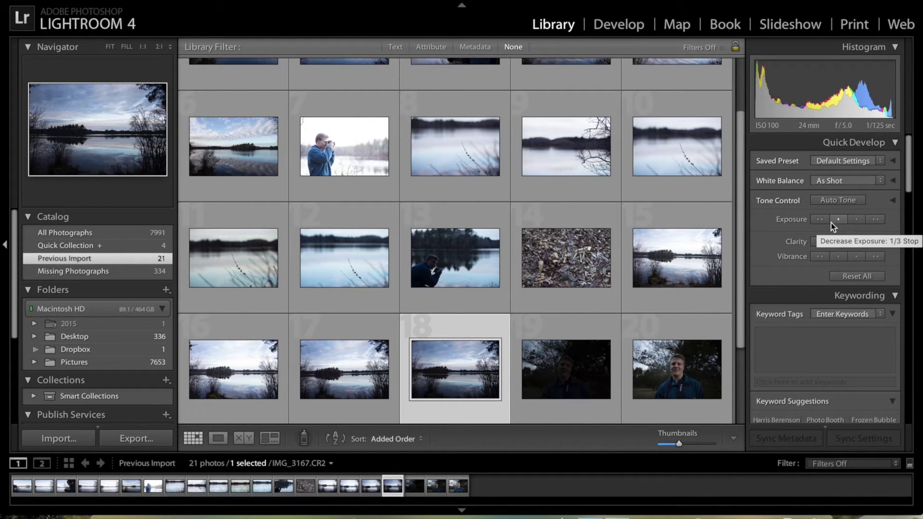
# Open IMG_3167.CR2 in the Develop module and examine the Basic and Tone Curve adjustments
pyautogui.click(607, 25)
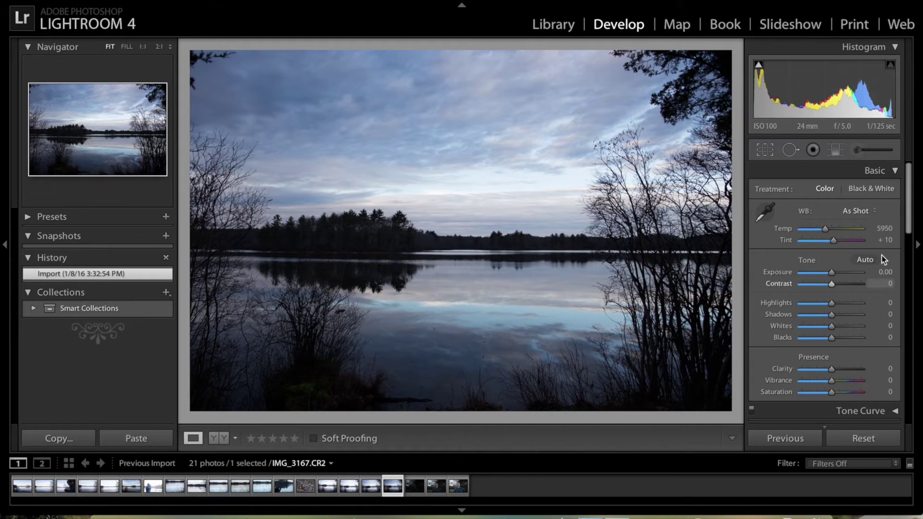
pyautogui.scroll(-1, 786, 260)
pyautogui.scroll(1, 786, 275)
pyautogui.scroll(-5, 852, 260)
pyautogui.click(822, 283)
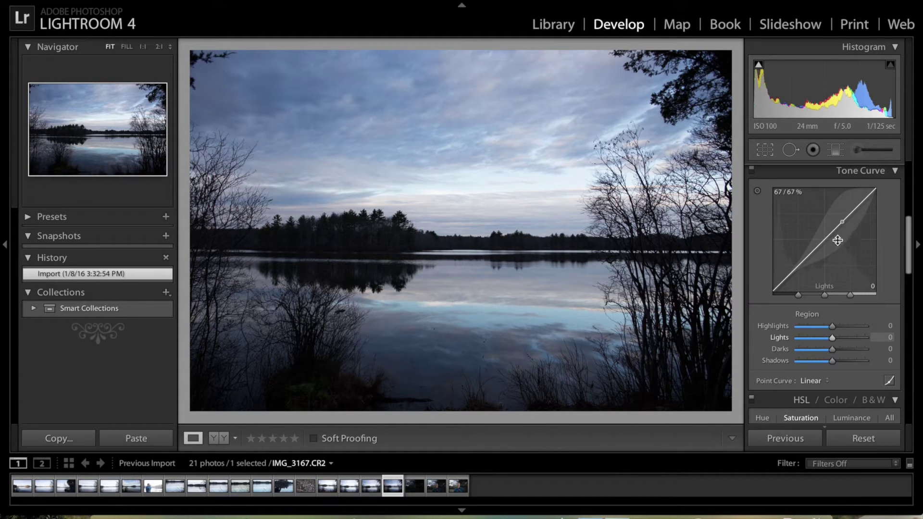
pyautogui.scroll(4, 815, 262)
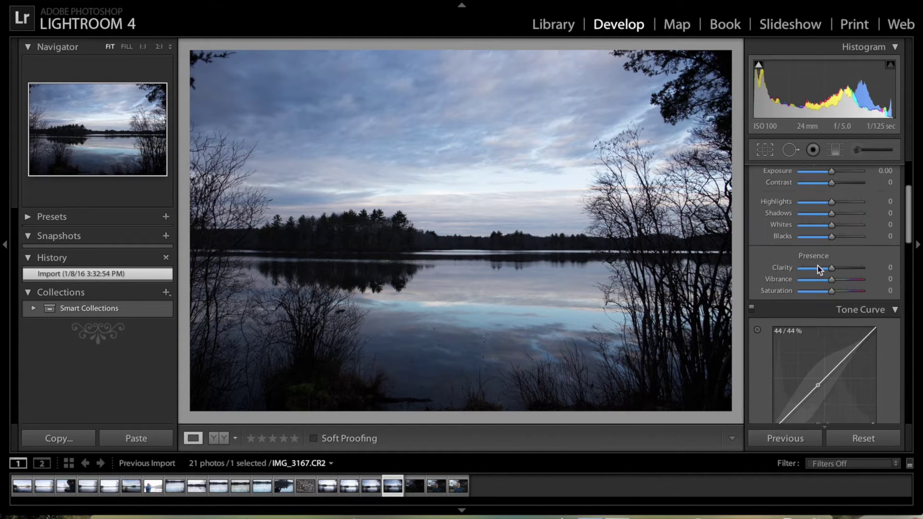
pyautogui.click(809, 310)
# Examine the HSL saturation sliders and the Split Toning settings
pyautogui.scroll(-2, 809, 310)
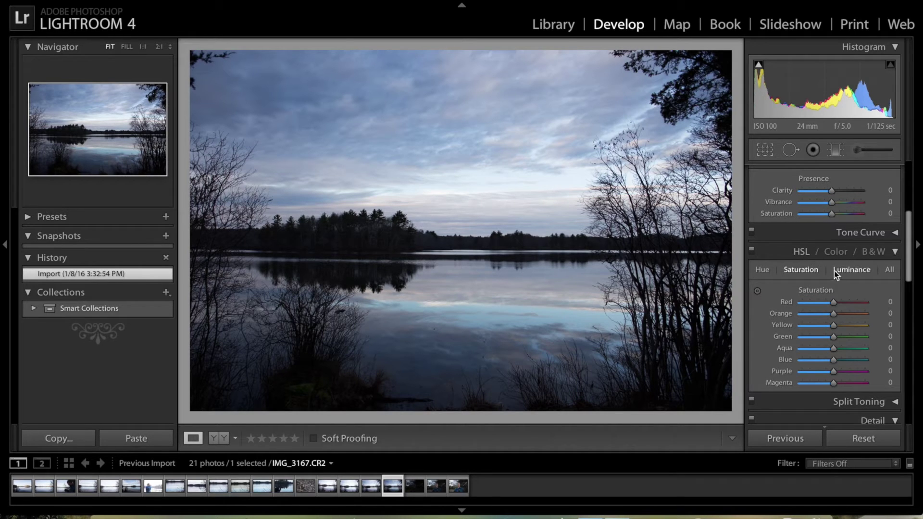
pyautogui.scroll(-2, 812, 304)
pyautogui.click(837, 197)
pyautogui.click(808, 198)
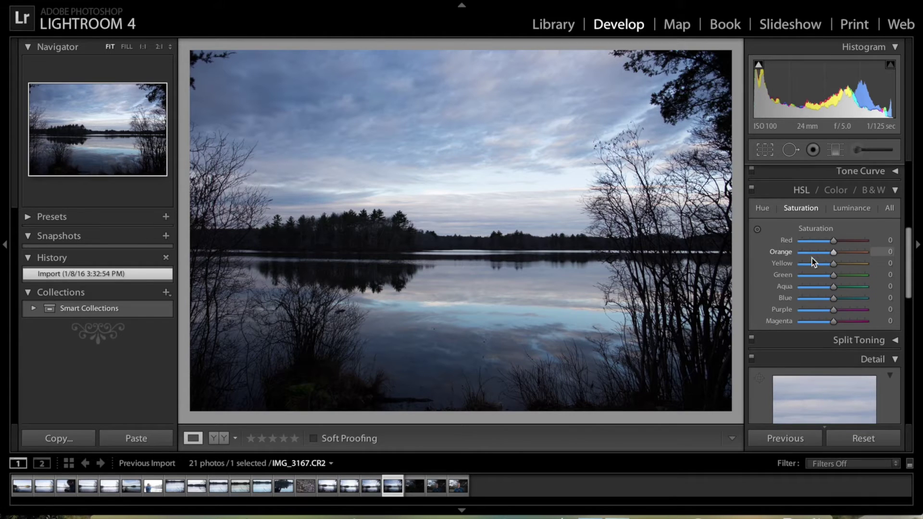
pyautogui.scroll(-1, 813, 259)
pyautogui.scroll(-2, 813, 261)
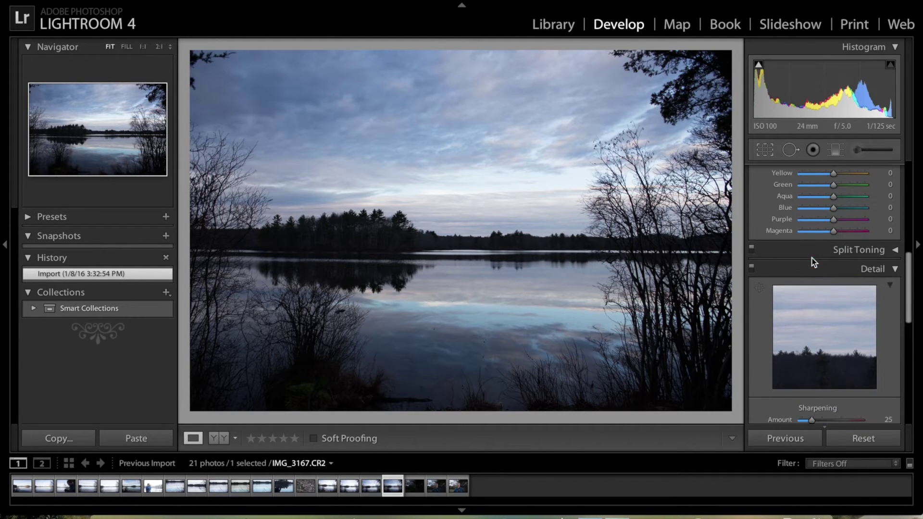
pyautogui.click(809, 251)
pyautogui.click(809, 251)
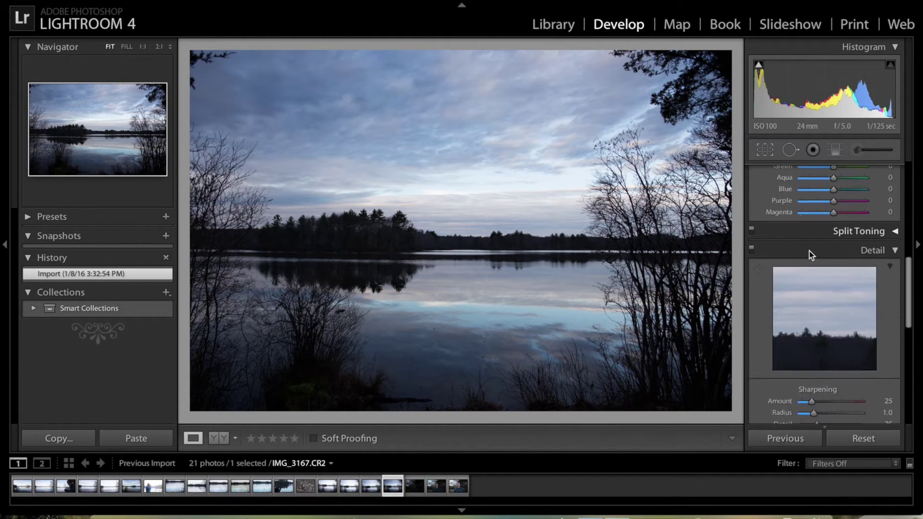
# Examine the Sharpening, Noise Reduction, Lens Corrections and Effects settings, and return to the Basic adjustments
pyautogui.scroll(-1, 809, 251)
pyautogui.scroll(-1, 802, 307)
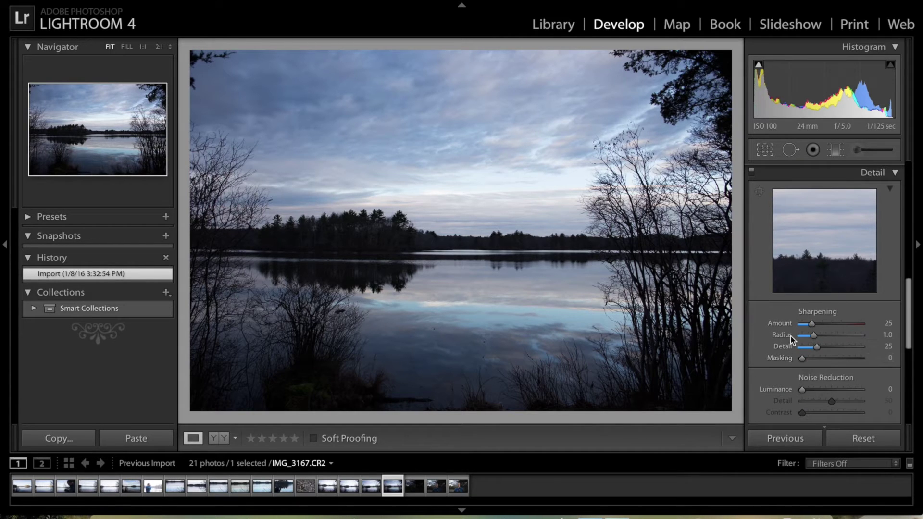
pyautogui.scroll(-3, 793, 337)
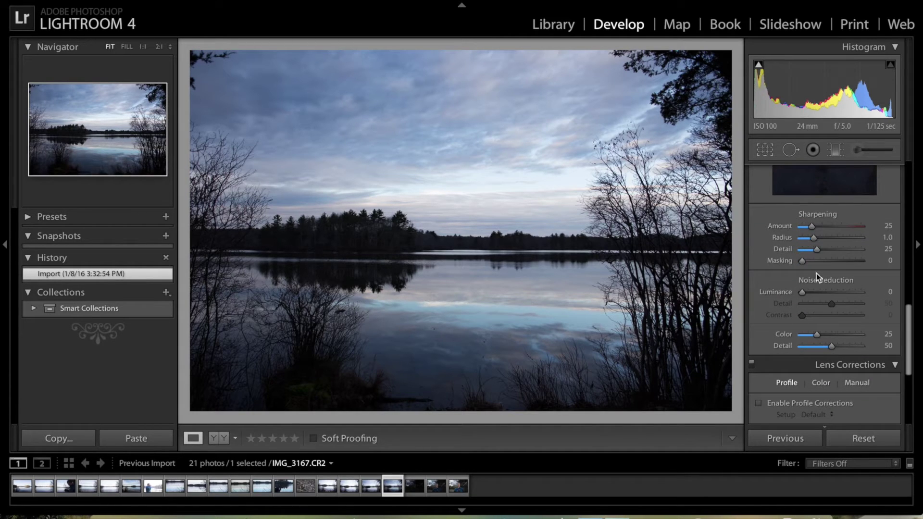
pyautogui.scroll(-1, 818, 336)
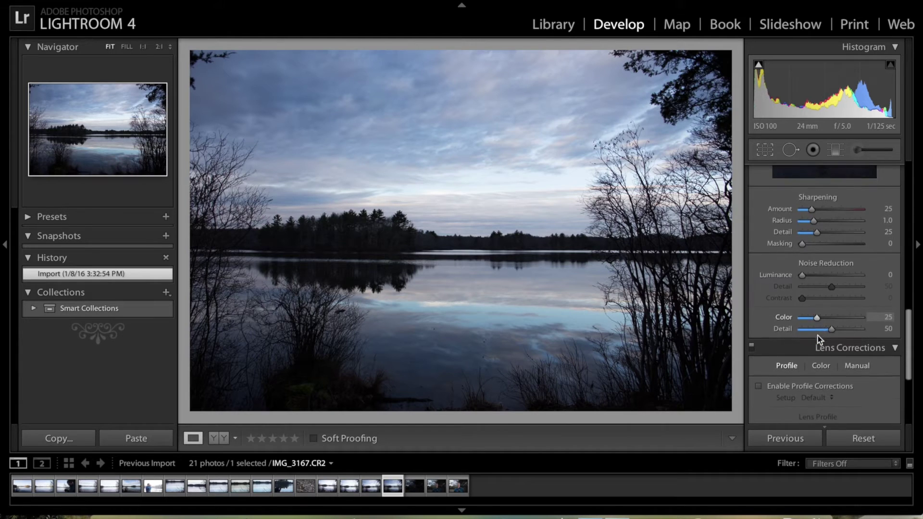
pyautogui.scroll(-1, 818, 337)
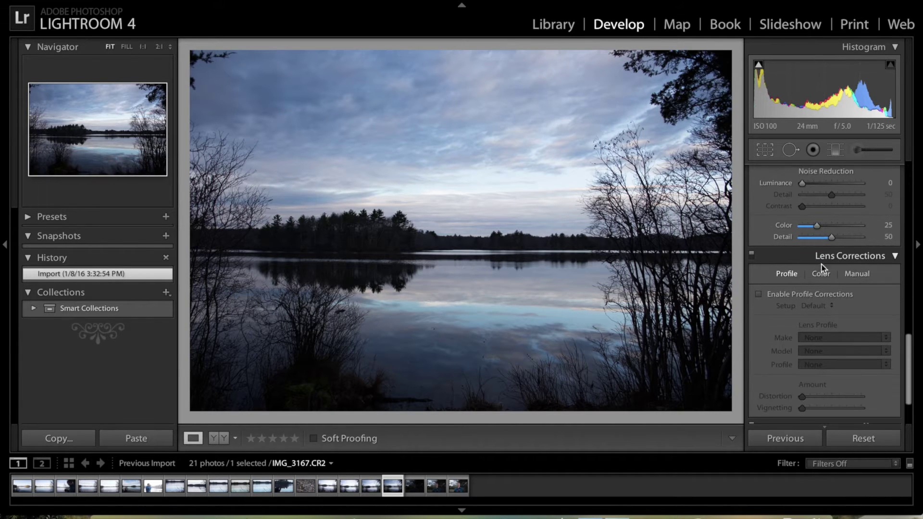
pyautogui.scroll(-1, 778, 293)
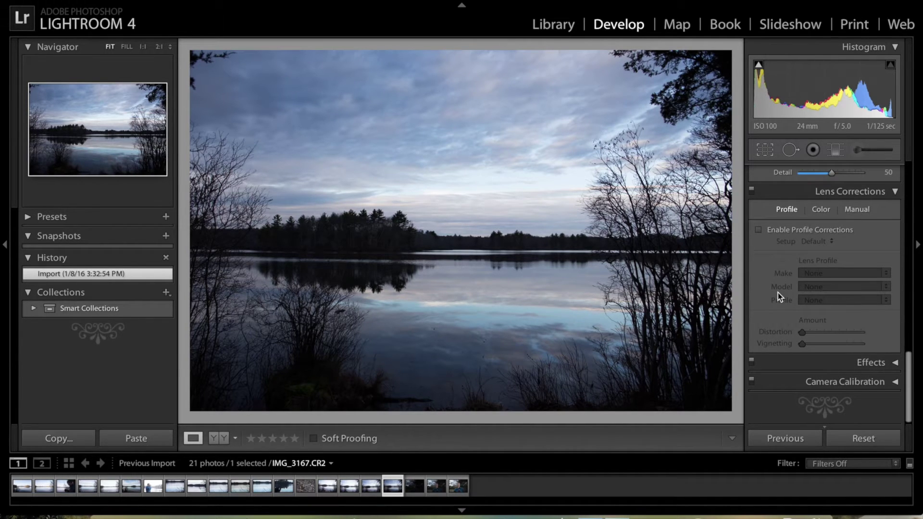
pyautogui.click(791, 362)
pyautogui.scroll(-1, 791, 360)
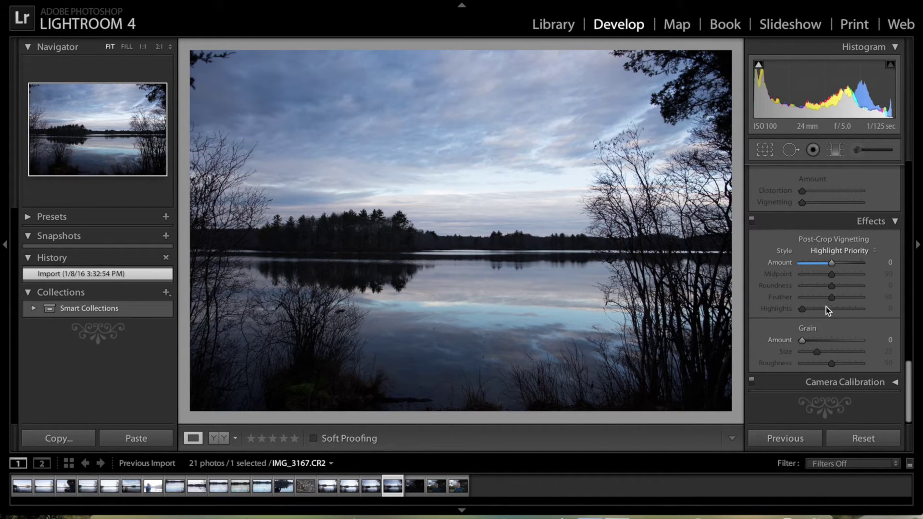
pyautogui.click(838, 220)
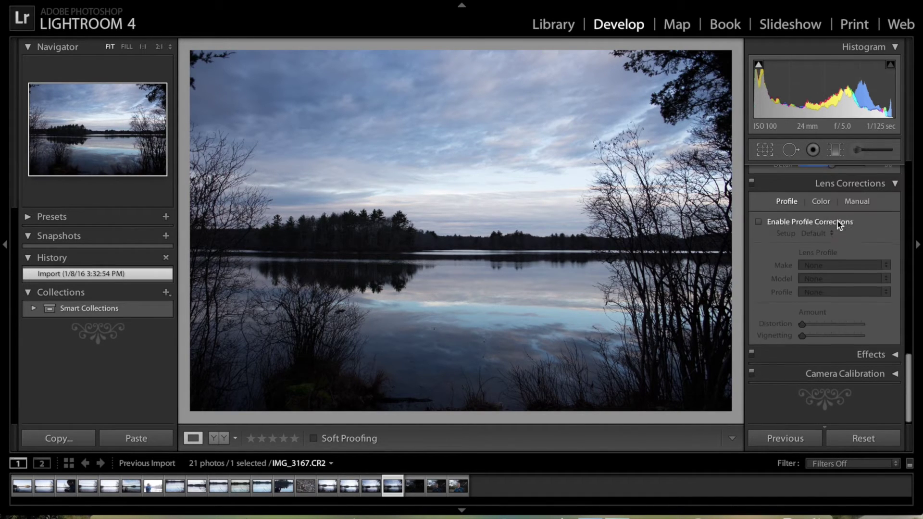
pyautogui.click(786, 381)
pyautogui.scroll(10, 817, 195)
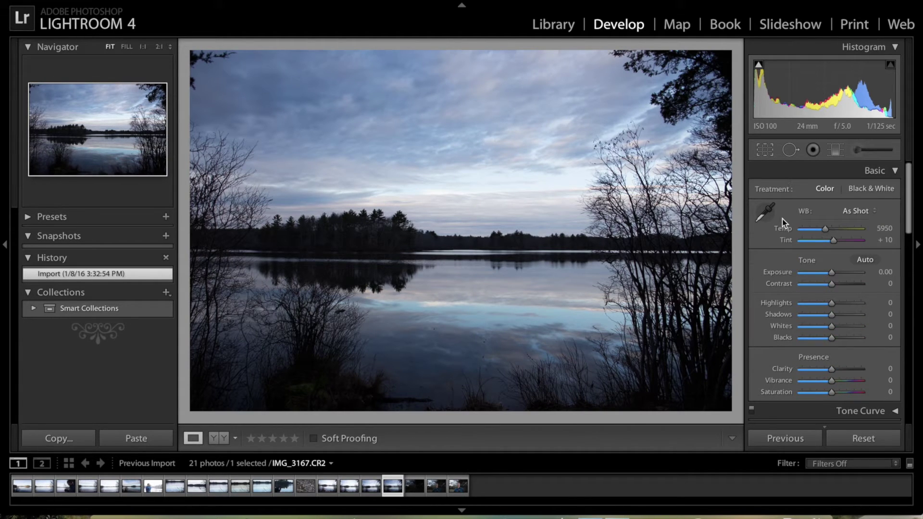
# Straighten the lake photo with the Crop & Straighten tool to an angle of −0.49 and apply the crop
pyautogui.click(765, 149)
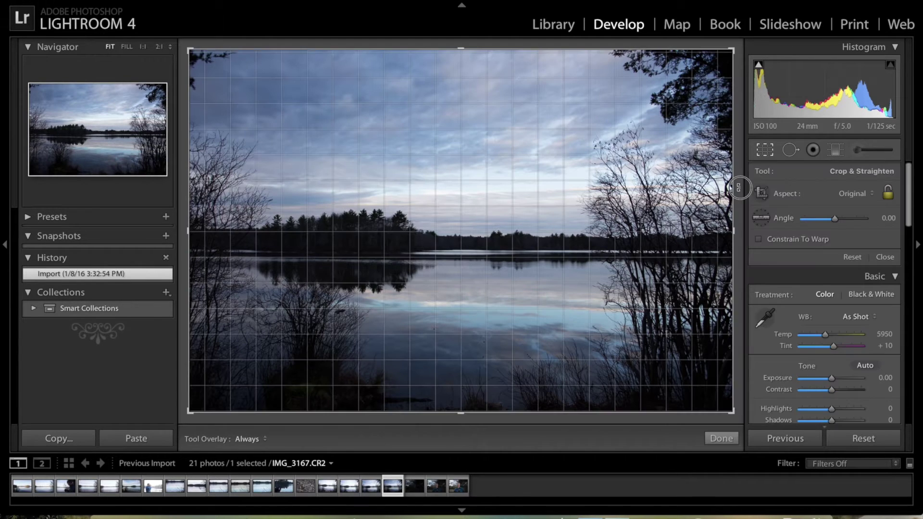
pyautogui.moveTo(739, 187); pyautogui.dragTo(761, 183)
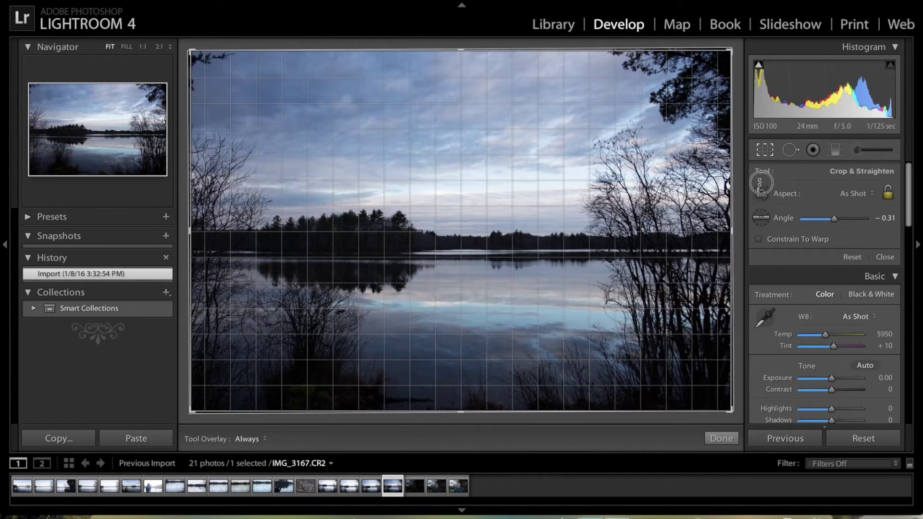
pyautogui.moveTo(761, 182); pyautogui.dragTo(761, 181)
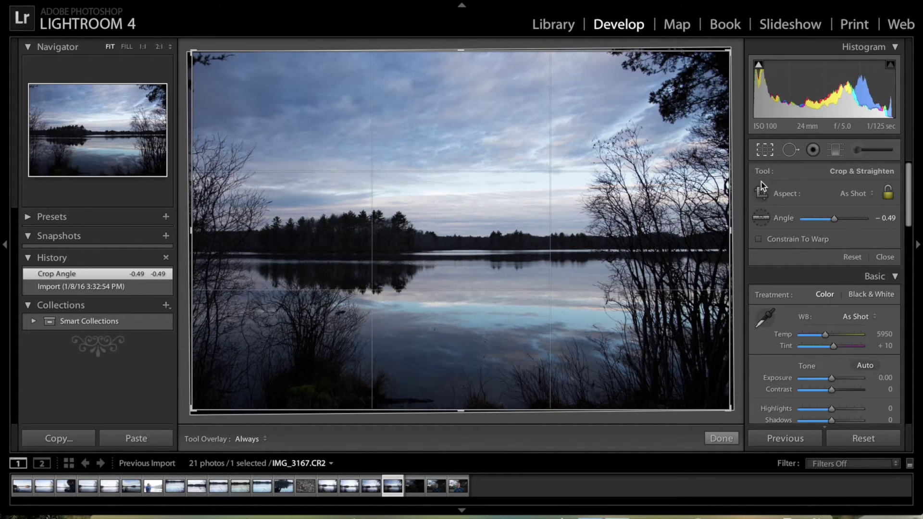
pyautogui.click(725, 435)
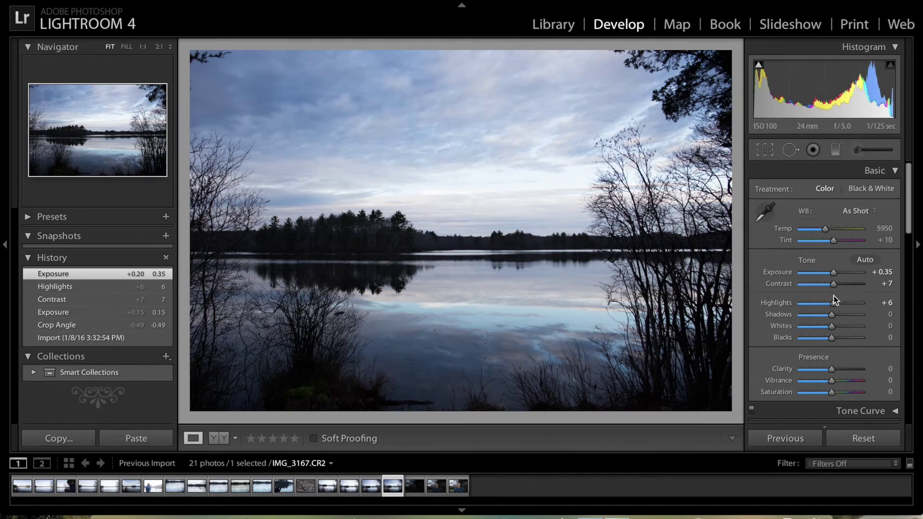
# Set the photo's Exposure to +0.70, Contrast to +21 and Highlights to −47
pyautogui.moveTo(834, 302); pyautogui.dragTo(817, 303)
pyautogui.click(835, 275)
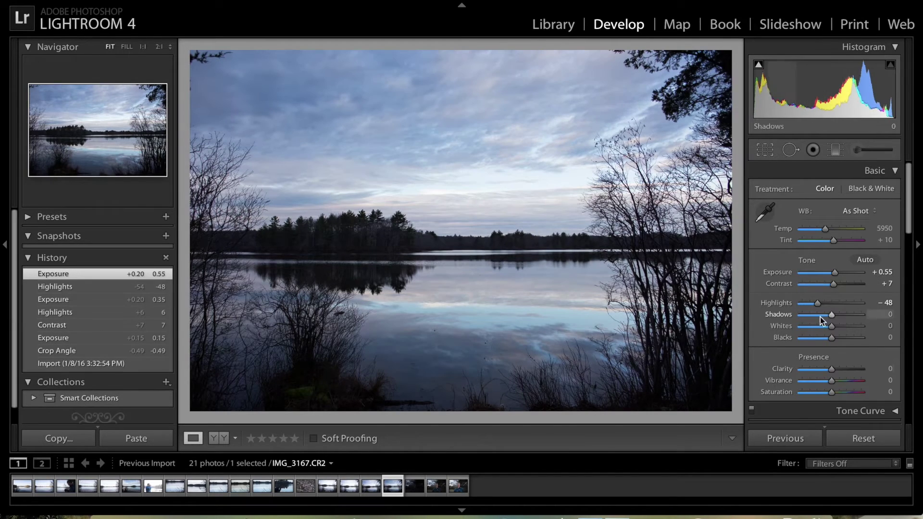
pyautogui.click(836, 274)
pyautogui.click(837, 283)
pyautogui.moveTo(818, 303); pyautogui.dragTo(829, 316)
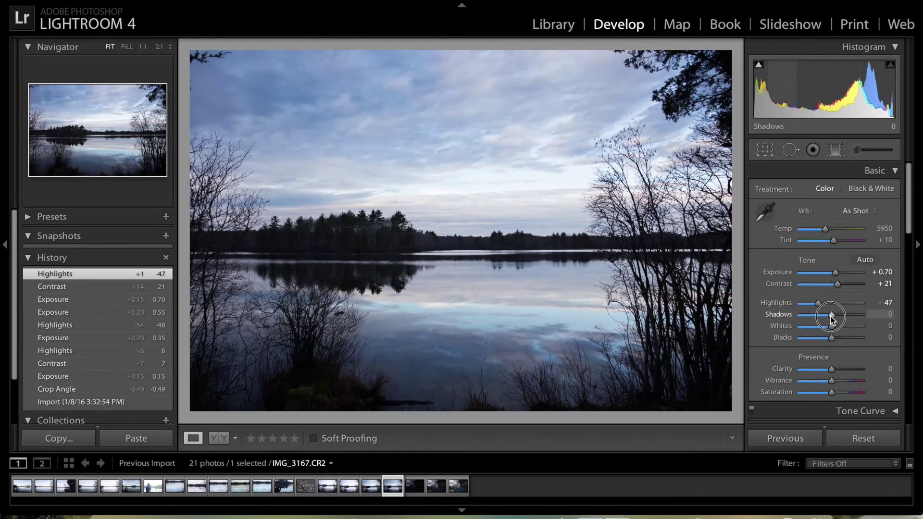
# Set Shadows to −14, Contrast to +29, Clarity to +14 and Exposure to +0.85
pyautogui.click(839, 284)
pyautogui.moveTo(831, 370)
pyautogui.mouseDown()
pyautogui.moveTo(886, 370)
pyautogui.moveTo(834, 370)
pyautogui.mouseUp()
pyautogui.moveTo(835, 272); pyautogui.dragTo(837, 271)
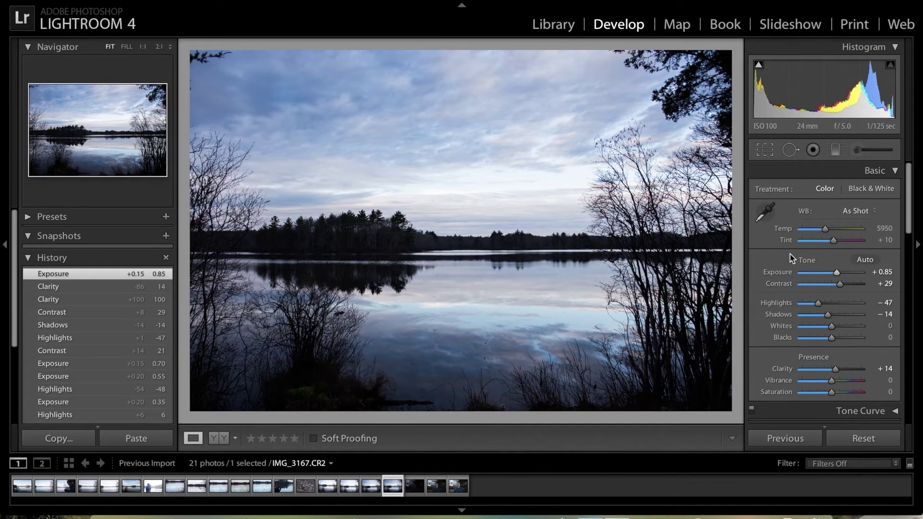
# Set the photo's Saturation to +7 and Vibrance to +5
pyautogui.moveTo(832, 392); pyautogui.dragTo(834, 382)
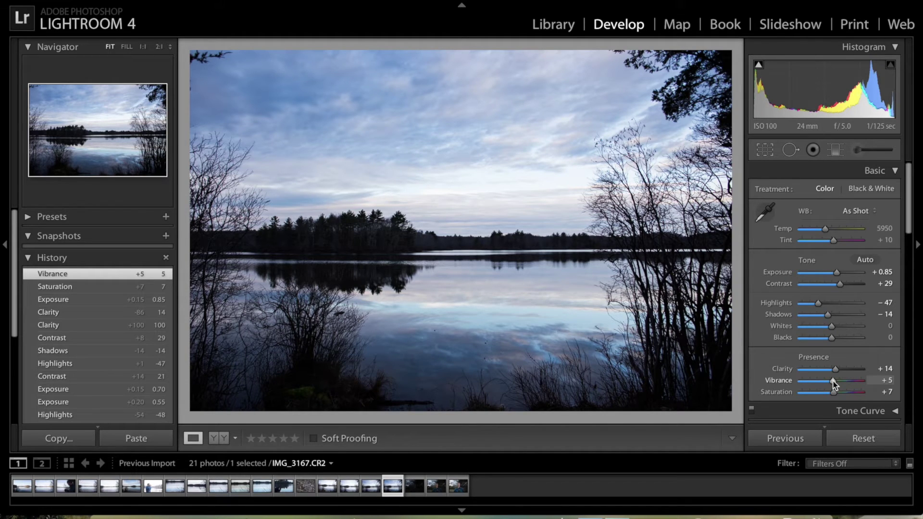
# Paint the upper sky with a size 16 Adjustment Brush using the Saturation effect at 19, checking the stroke with the mask overlay
pyautogui.click(854, 152)
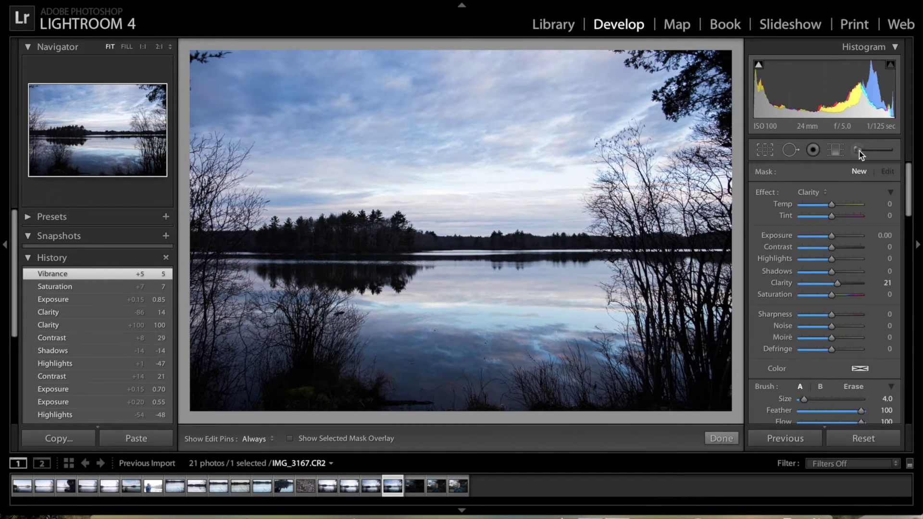
pyautogui.scroll(6, 486, 187)
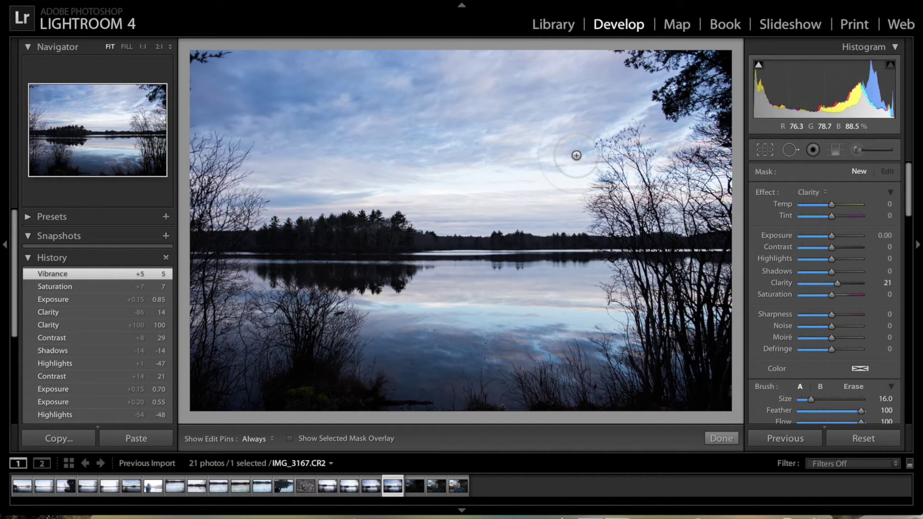
pyautogui.click(815, 191)
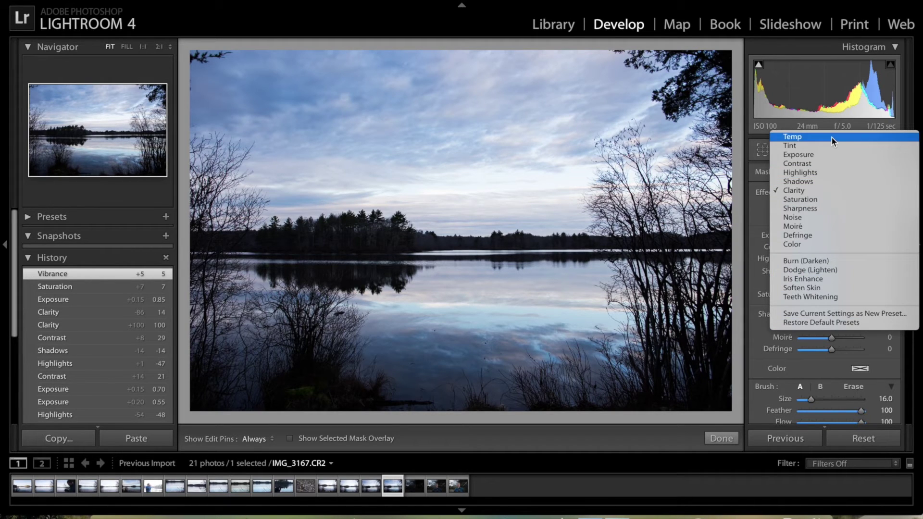
pyautogui.click(812, 201)
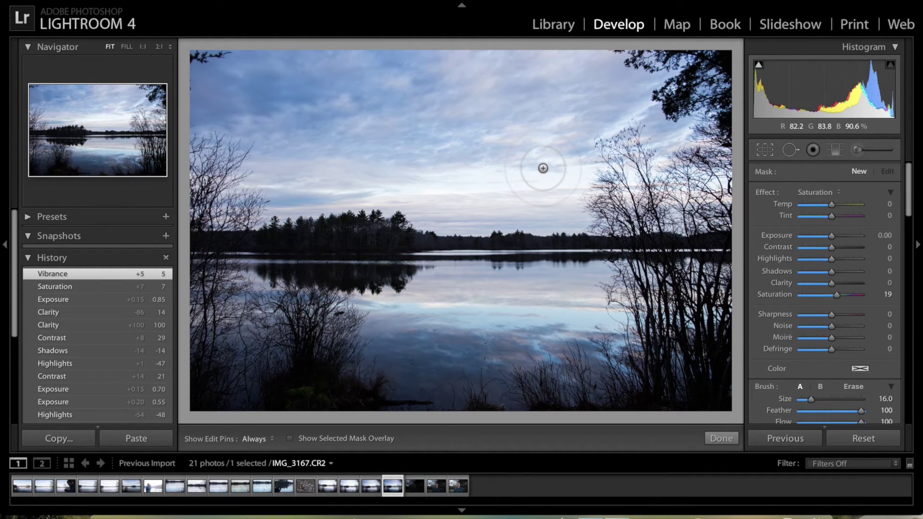
pyautogui.click(327, 440)
pyautogui.moveTo(420, 118)
pyautogui.mouseDown()
pyautogui.moveTo(318, 134)
pyautogui.moveTo(486, 129)
pyautogui.moveTo(367, 93)
pyautogui.moveTo(289, 136)
pyautogui.moveTo(357, 88)
pyautogui.moveTo(419, 72)
pyautogui.mouseUp()
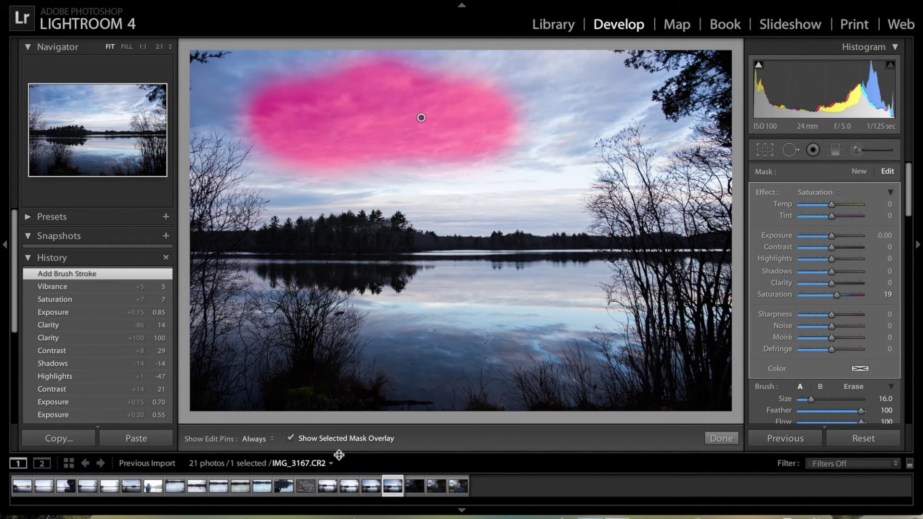
pyautogui.click(325, 439)
pyautogui.press('h')
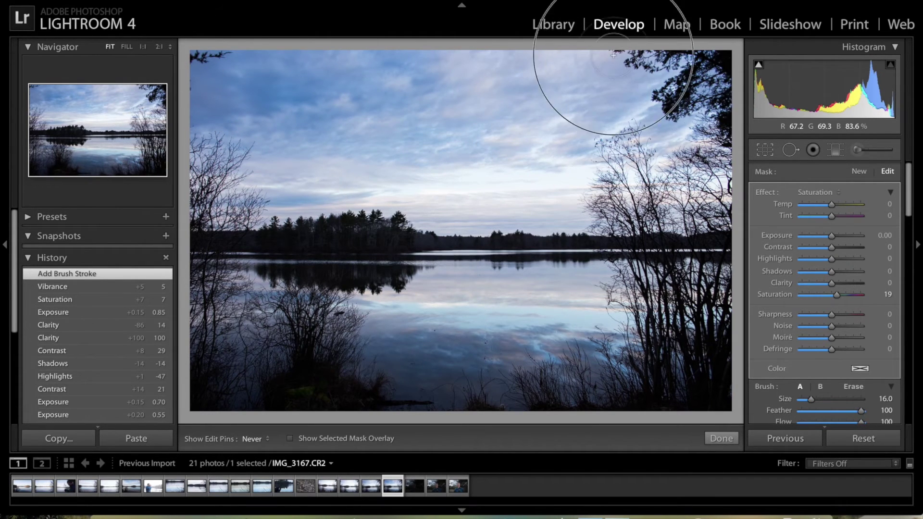
# Extend the saturation brush mask over the remaining sky and the lake, using brush size 11 along the far shore and checking the mask overlay
pyautogui.click(703, 176)
pyautogui.click(427, 341)
pyautogui.click(308, 438)
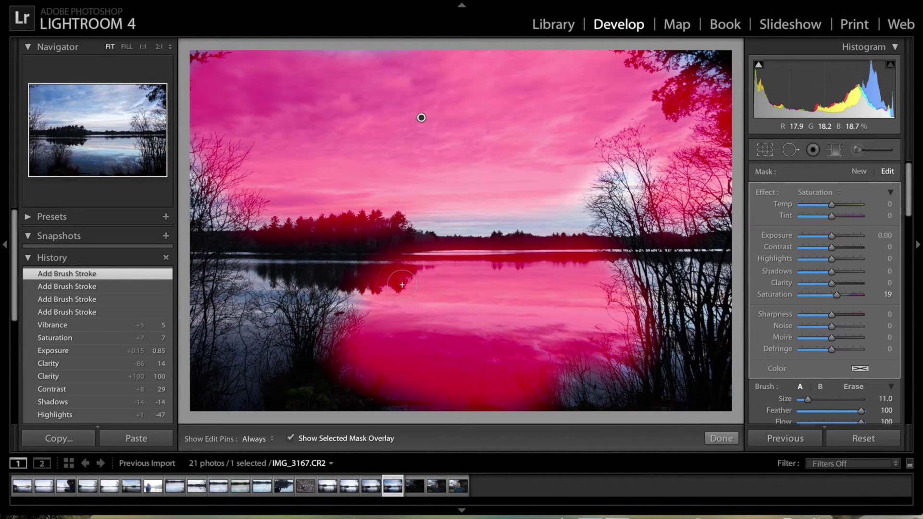
pyautogui.scroll(2, 702, 396)
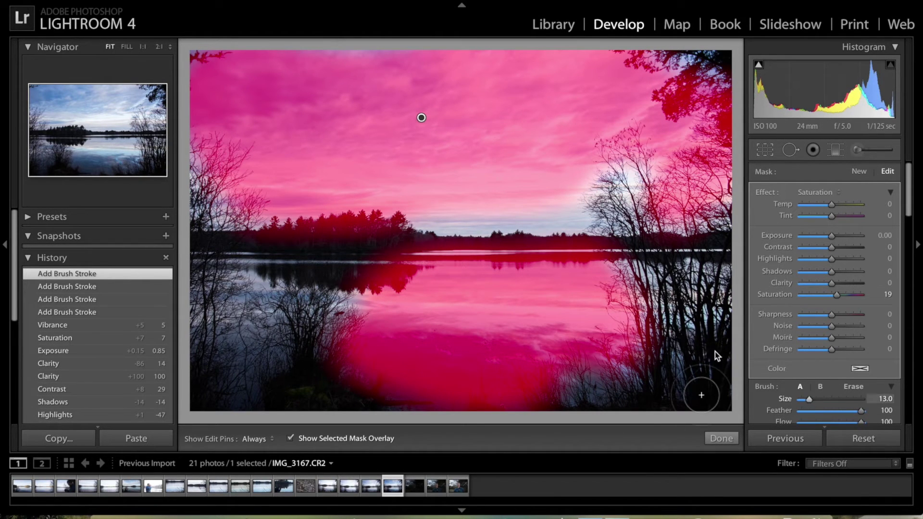
pyautogui.scroll(-2, 425, 264)
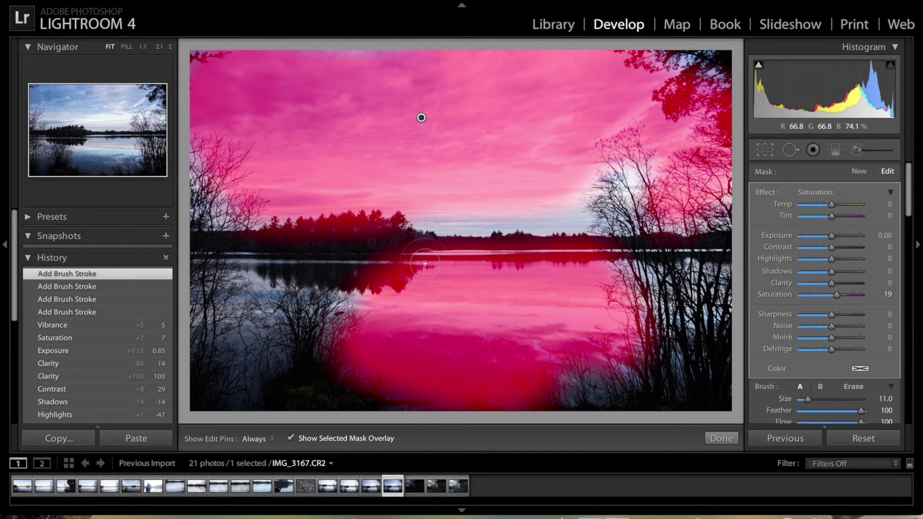
pyautogui.moveTo(425, 263); pyautogui.dragTo(257, 268)
pyautogui.press('o')
pyautogui.scroll(-4, 822, 287)
pyautogui.scroll(4, 827, 287)
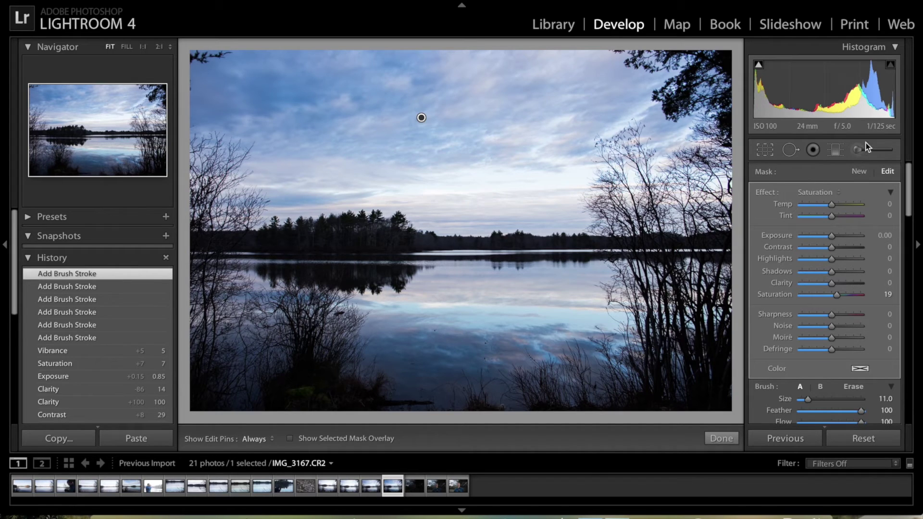
# Retune the brush adjustment's Saturation, Tint, Temp and Shadows for a purple sky, and set the photo's Blacks to −72
pyautogui.scroll(-6, 786, 290)
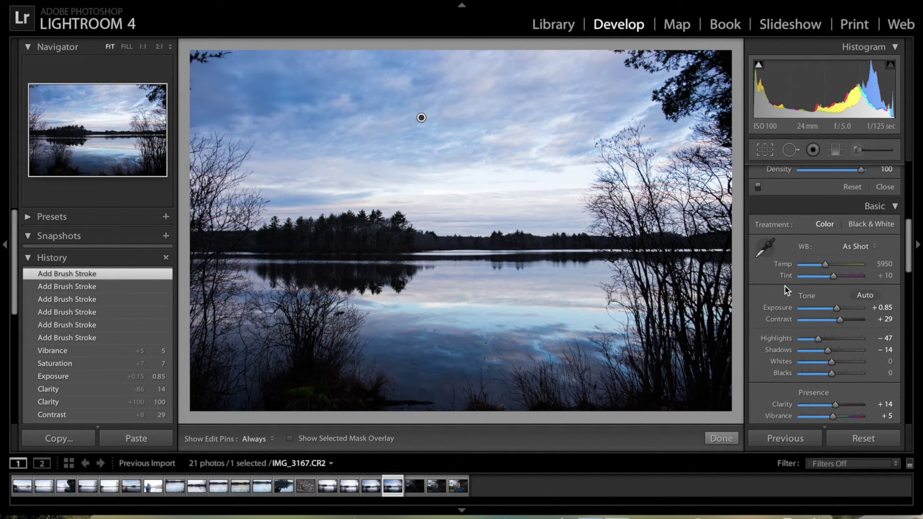
pyautogui.scroll(6, 797, 373)
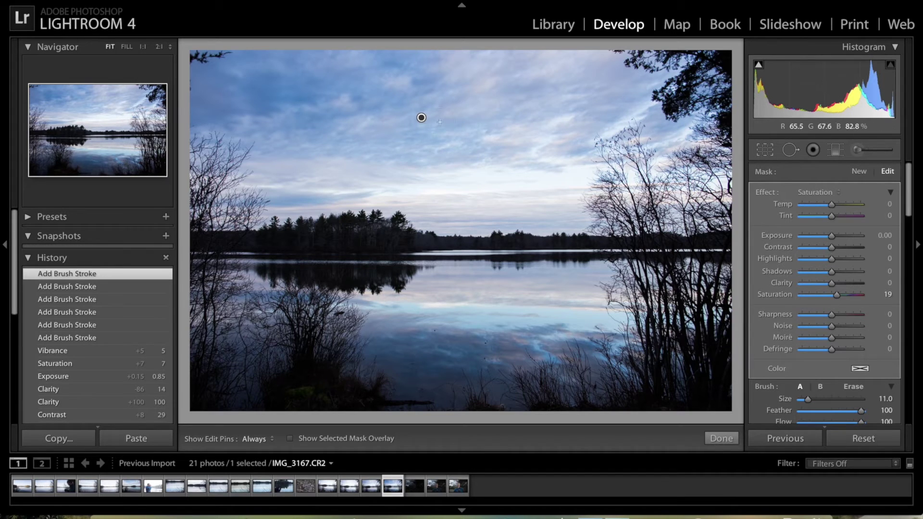
pyautogui.press('o')
pyautogui.moveTo(838, 295)
pyautogui.mouseDown()
pyautogui.moveTo(867, 298)
pyautogui.moveTo(842, 296)
pyautogui.mouseUp()
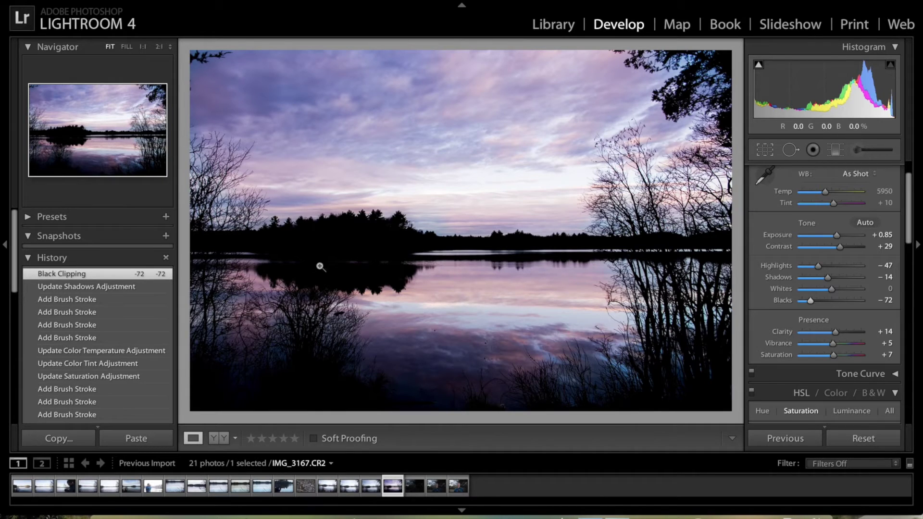
# Compare the before and after versions side by side, including a 1:1 zoom on the horizon, and return to the single-photo view
pyautogui.click(213, 440)
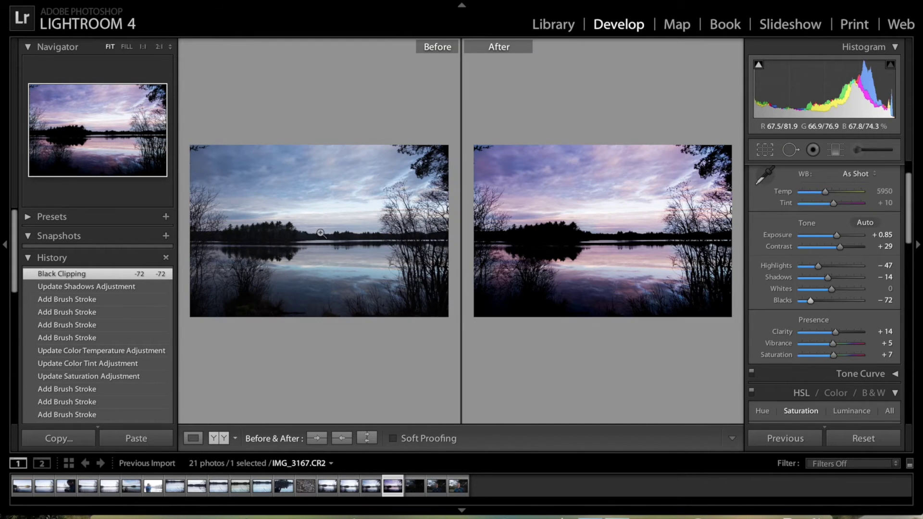
pyautogui.click(304, 227)
pyautogui.click(304, 227)
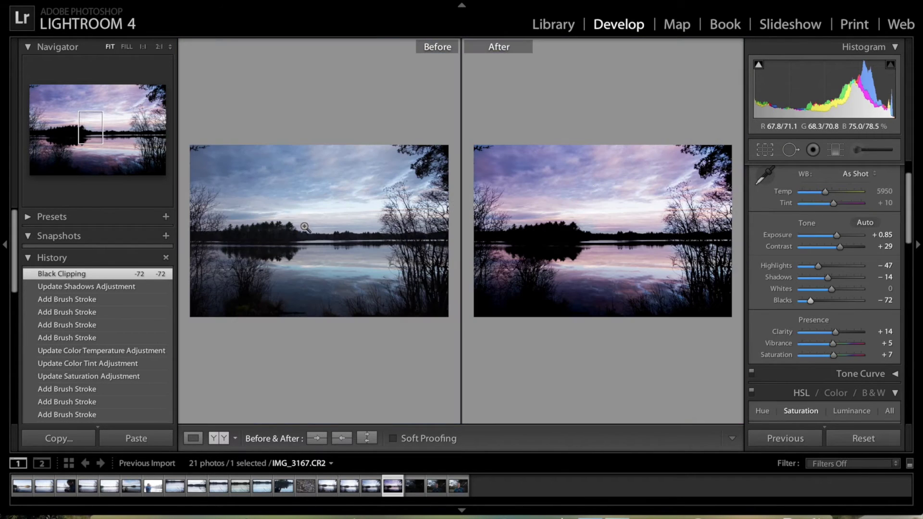
pyautogui.click(611, 211)
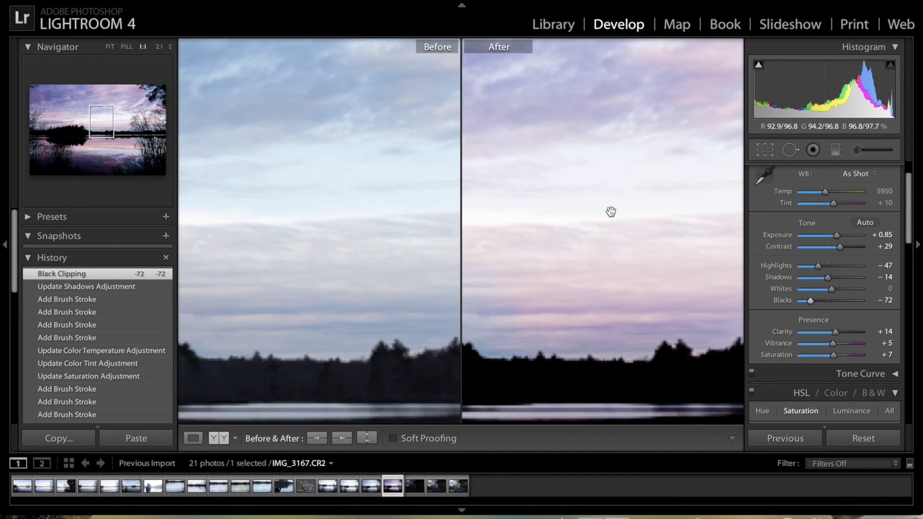
pyautogui.click(612, 213)
pyautogui.press('y')
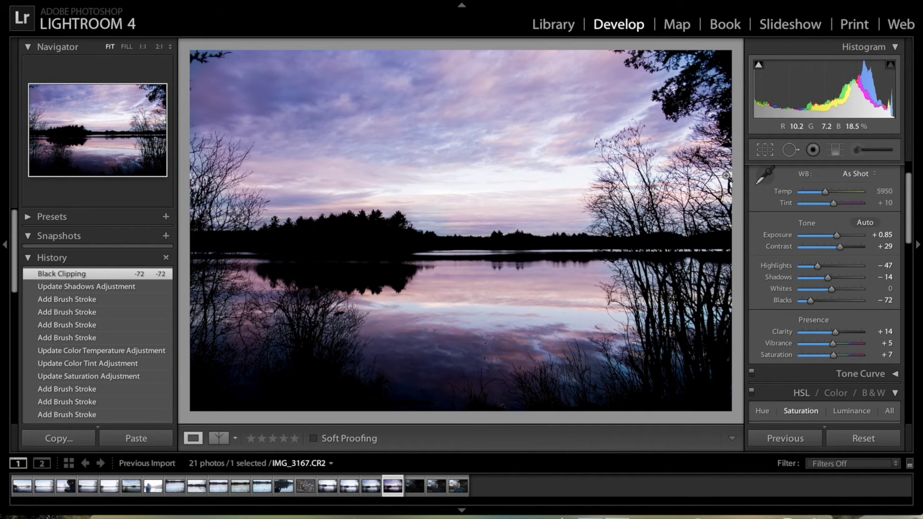
# Add a Burn (Darken) Graduated Filter with Exposure −0.30 from the photo's top edge down to the lake, and close the filter
pyautogui.click(833, 152)
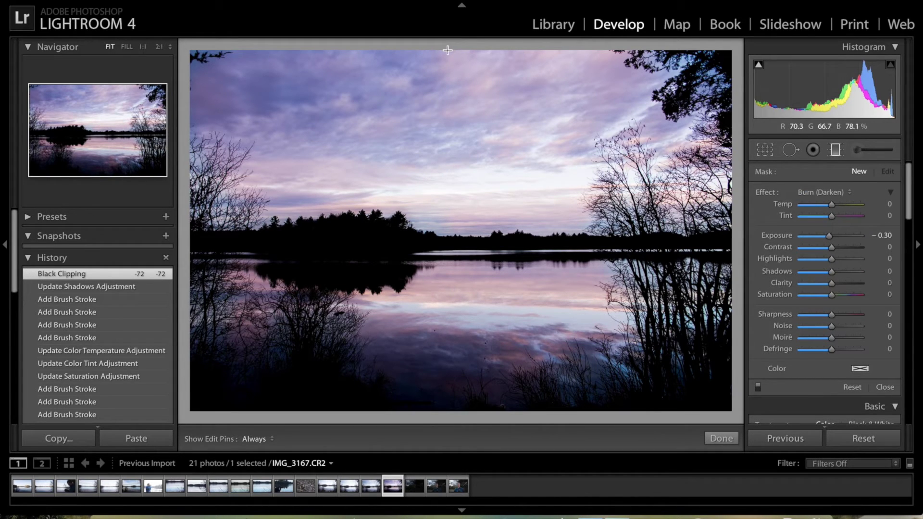
pyautogui.moveTo(447, 50); pyautogui.dragTo(445, 304)
pyautogui.moveTo(448, 178)
pyautogui.mouseDown()
pyautogui.moveTo(439, 138)
pyautogui.moveTo(456, 109)
pyautogui.moveTo(454, 274)
pyautogui.moveTo(459, 176)
pyautogui.mouseUp()
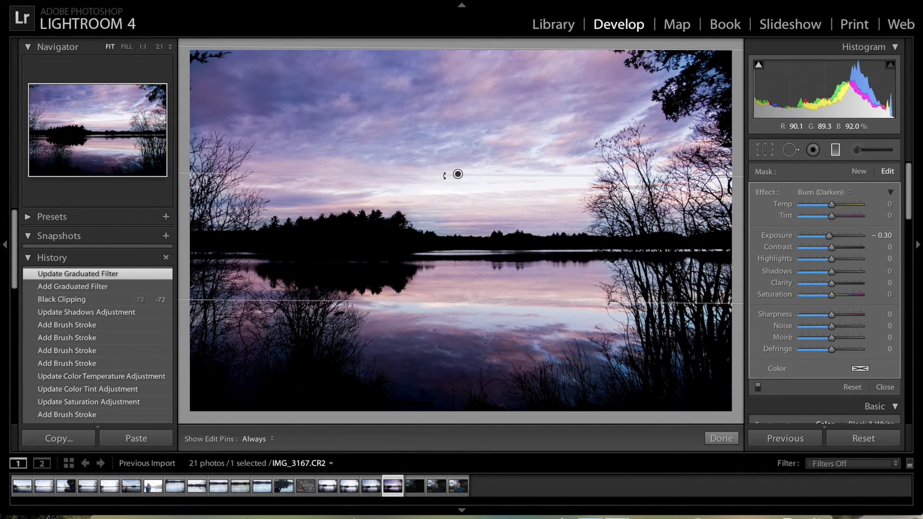
pyautogui.press('m')
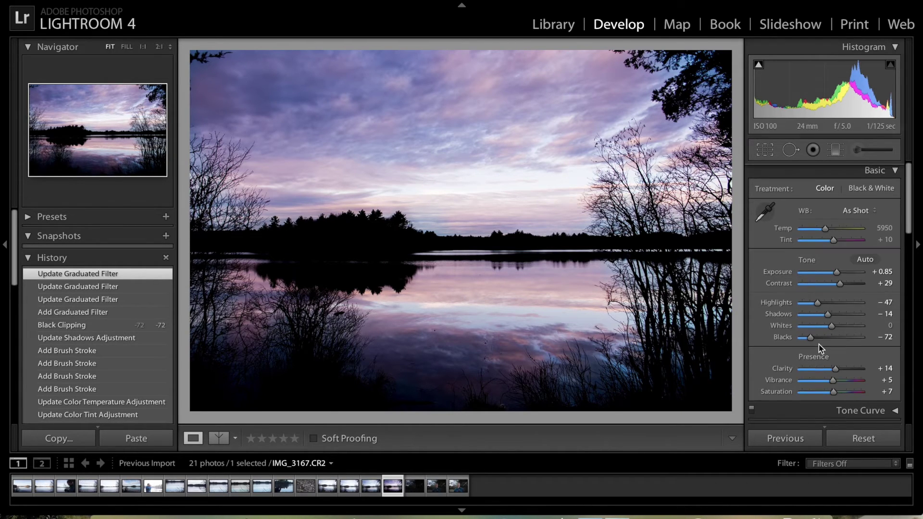
# Set the Sharpening Amount to 113 and Masking to 79
pyautogui.scroll(-10, 819, 345)
pyautogui.scroll(-5, 819, 345)
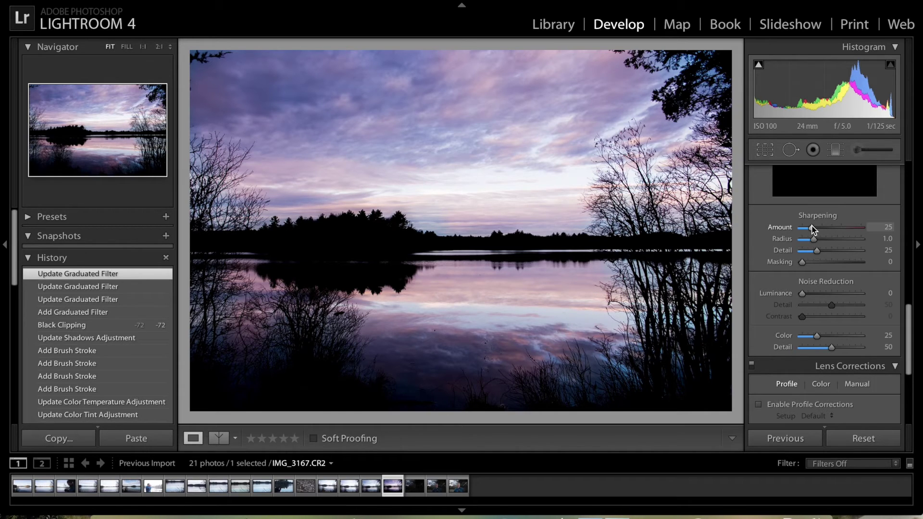
pyautogui.moveTo(812, 230); pyautogui.dragTo(847, 230)
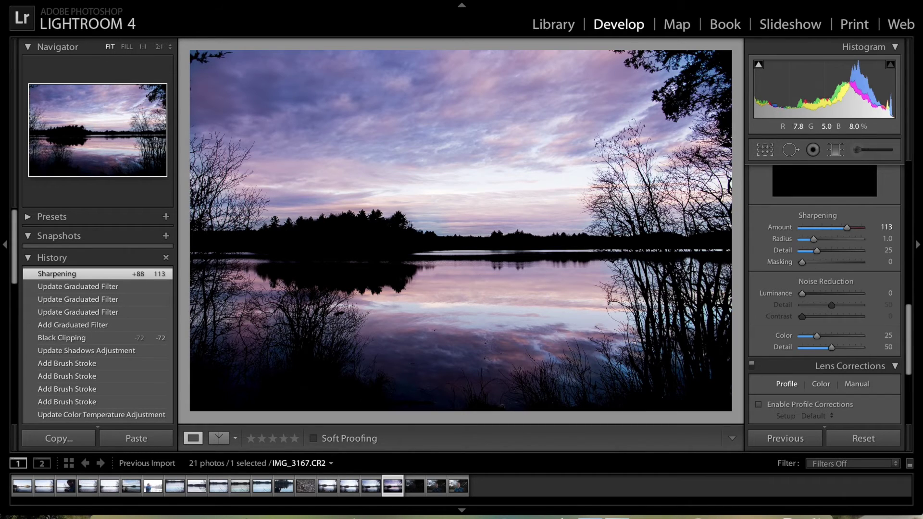
pyautogui.press('alt')
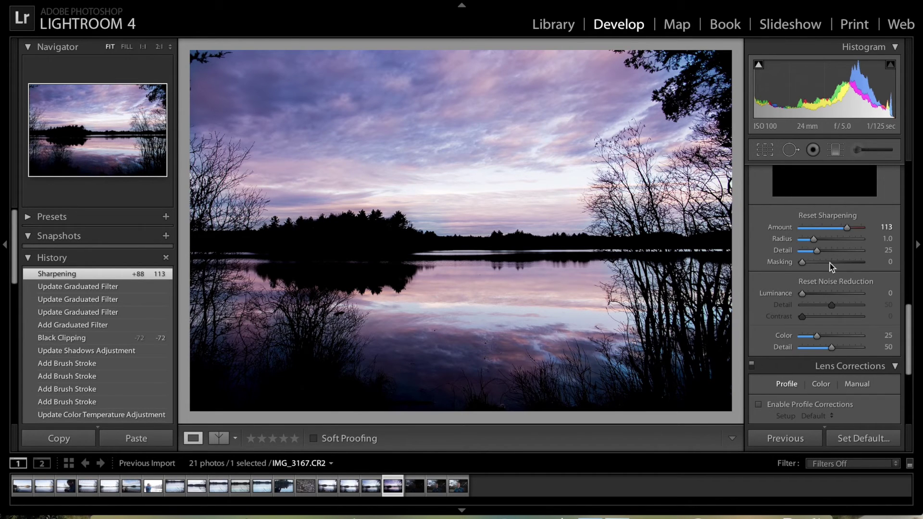
pyautogui.moveTo(801, 263); pyautogui.dragTo(849, 268)
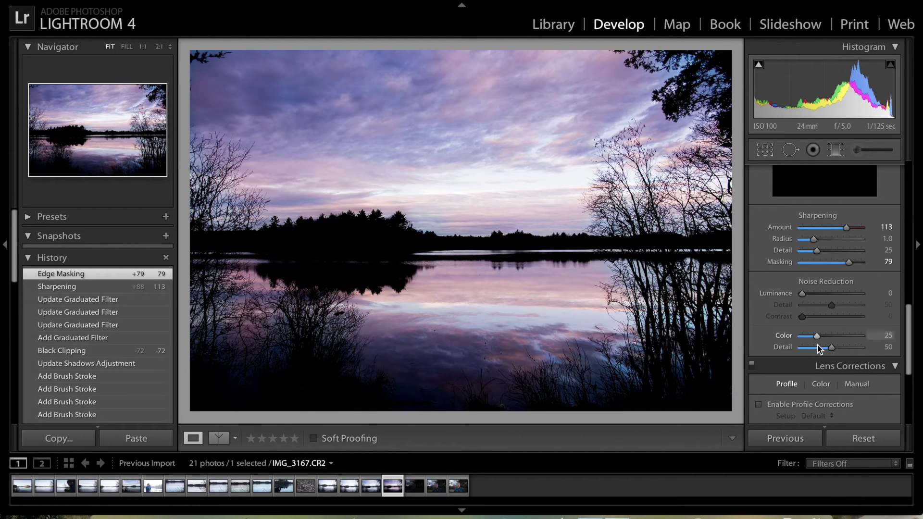
# Toggle the lens profile corrections on and off to compare their effect, leaving them disabled
pyautogui.scroll(-5, 819, 350)
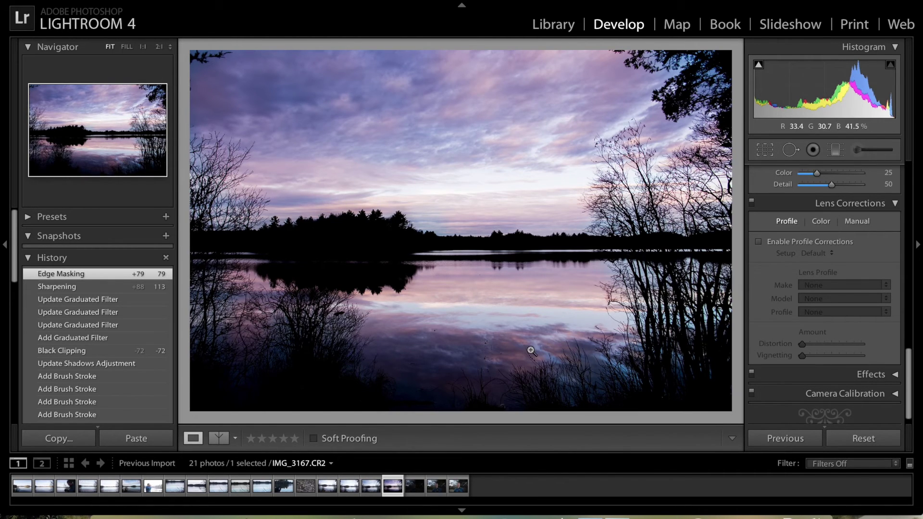
pyautogui.click(759, 243)
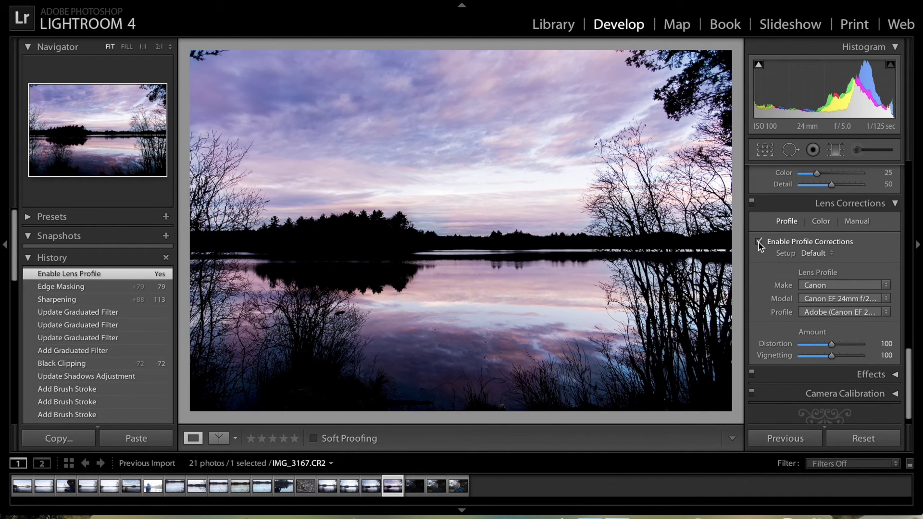
pyautogui.click(759, 242)
pyautogui.click(758, 242)
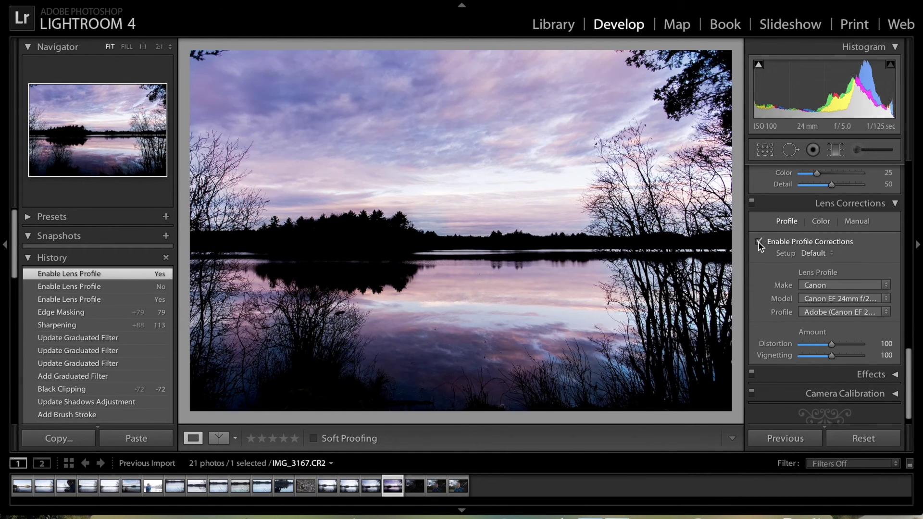
pyautogui.click(759, 242)
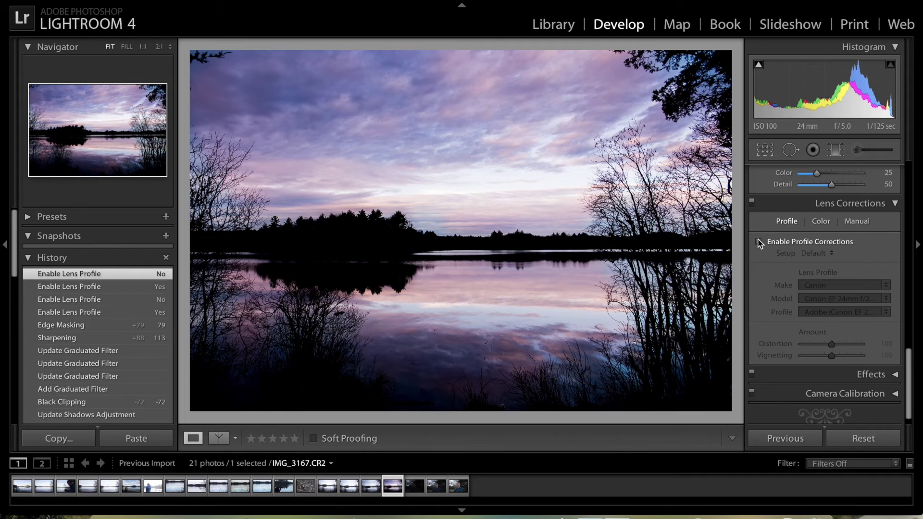
pyautogui.click(758, 242)
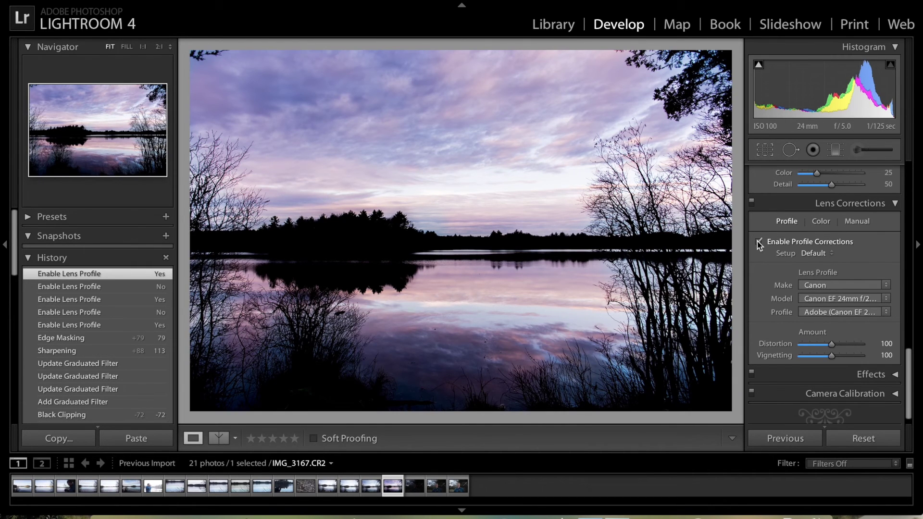
pyautogui.tripleClick(759, 242)
# Apply the Old Polar preset from the Lightroom Color Presets to the lake photo
pyautogui.scroll(10, 757, 241)
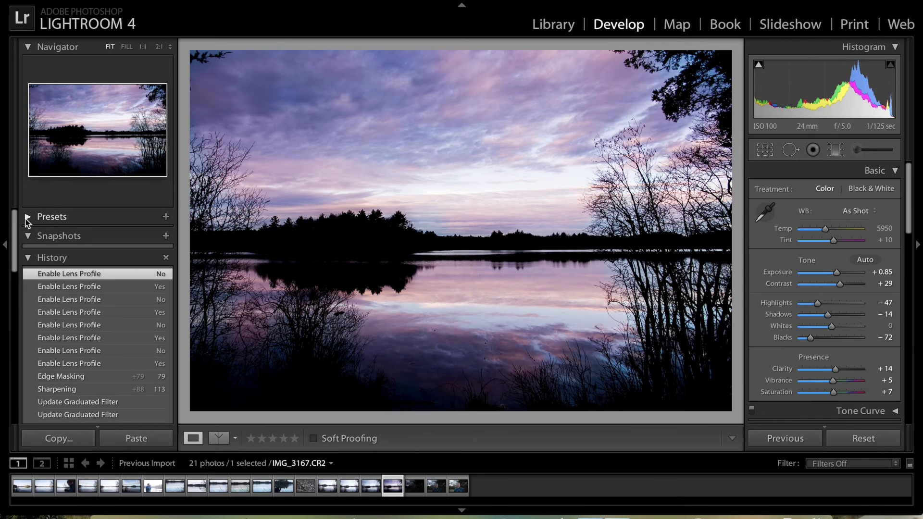
pyautogui.click(29, 217)
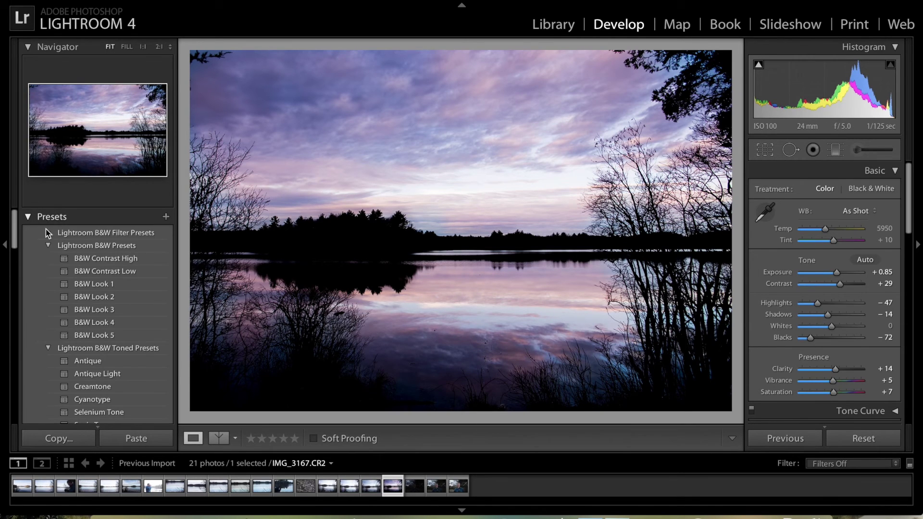
pyautogui.scroll(-8, 101, 346)
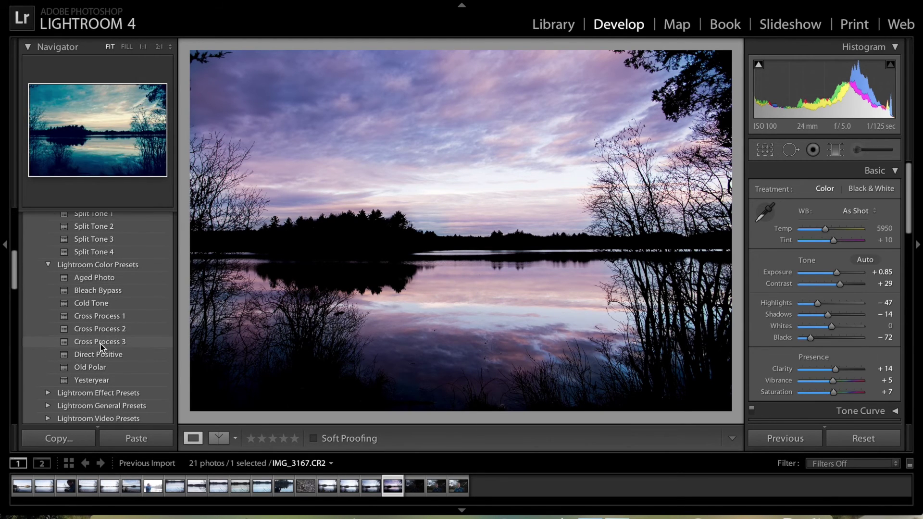
pyautogui.scroll(-3, 101, 346)
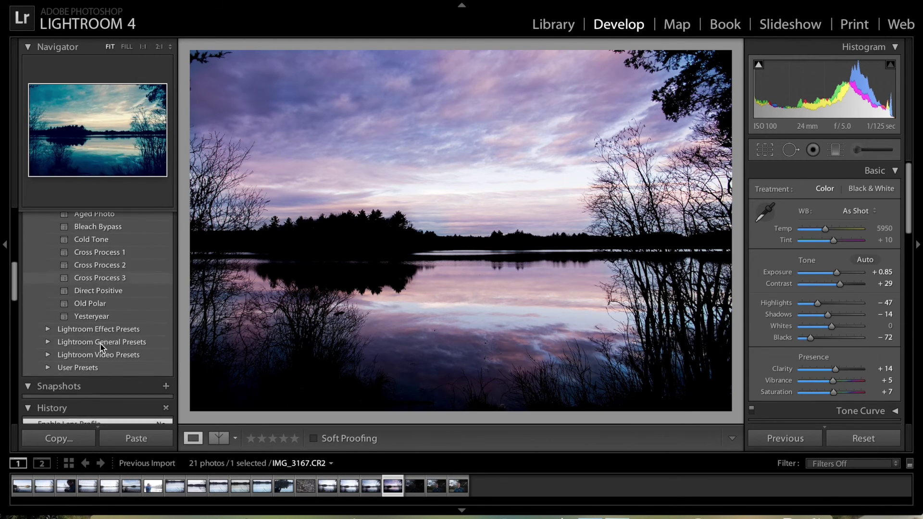
pyautogui.click(89, 299)
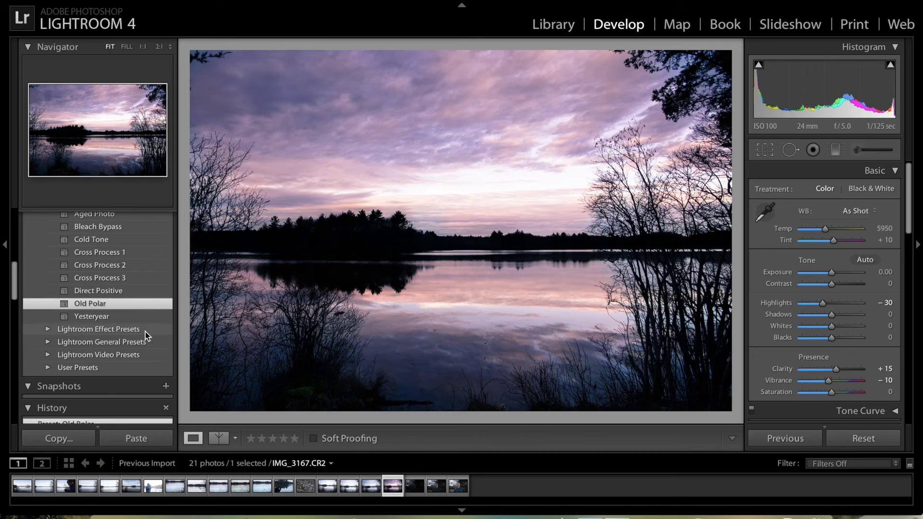
# Undo the Old Polar preset on the lake photo
pyautogui.hotkey('ctrl', 'z')
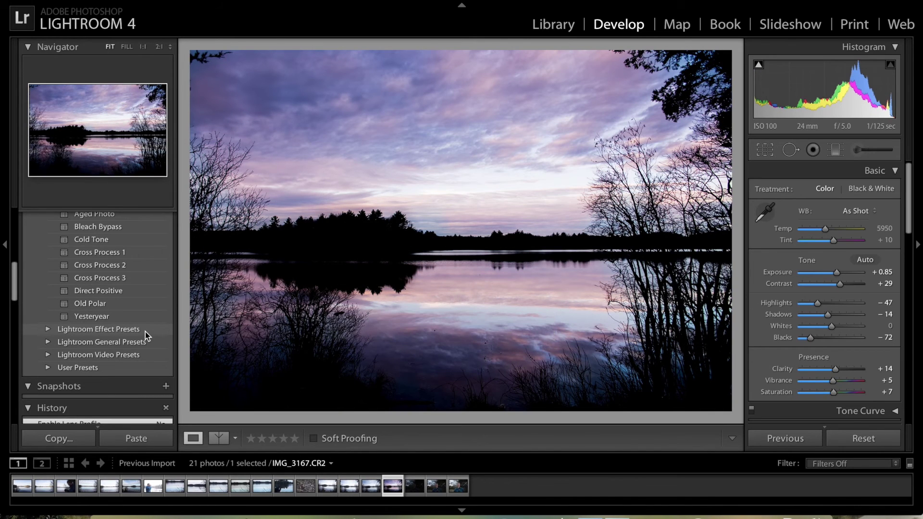
pyautogui.scroll(2, 146, 332)
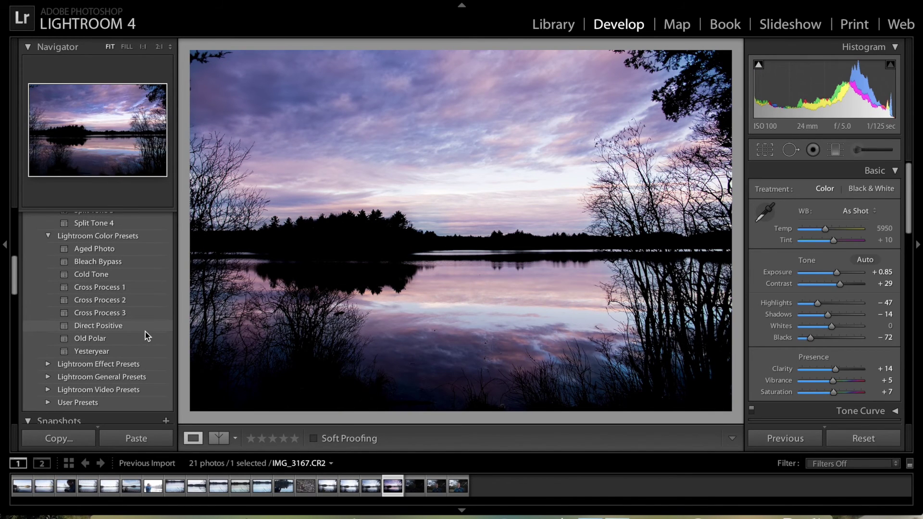
pyautogui.scroll(5, 145, 331)
pyautogui.scroll(5, 114, 247)
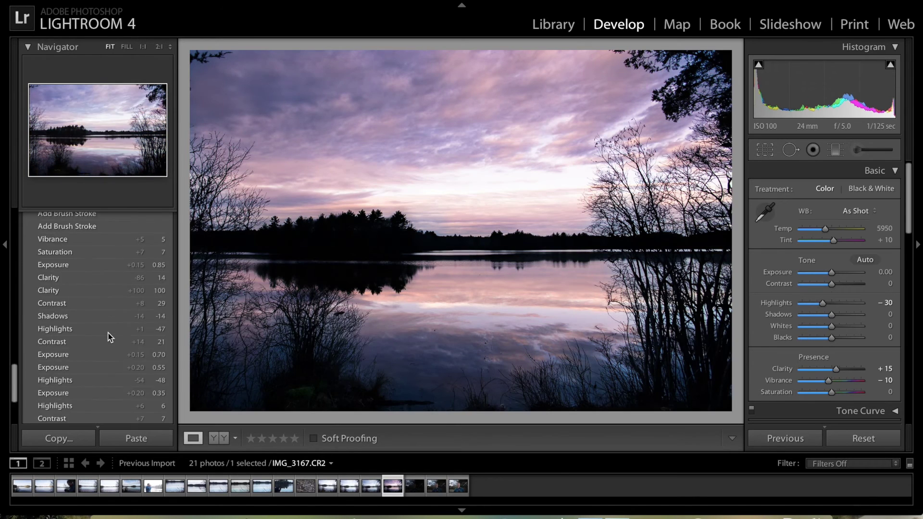
# Examine the lake photo's editing history and the list of available develop presets
pyautogui.scroll(-5, 111, 337)
pyautogui.scroll(15, 111, 336)
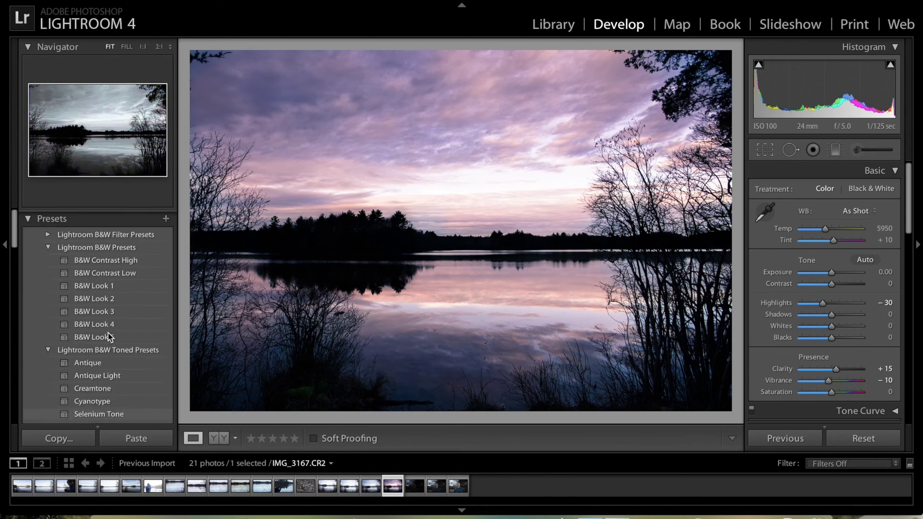
pyautogui.scroll(-15, 108, 337)
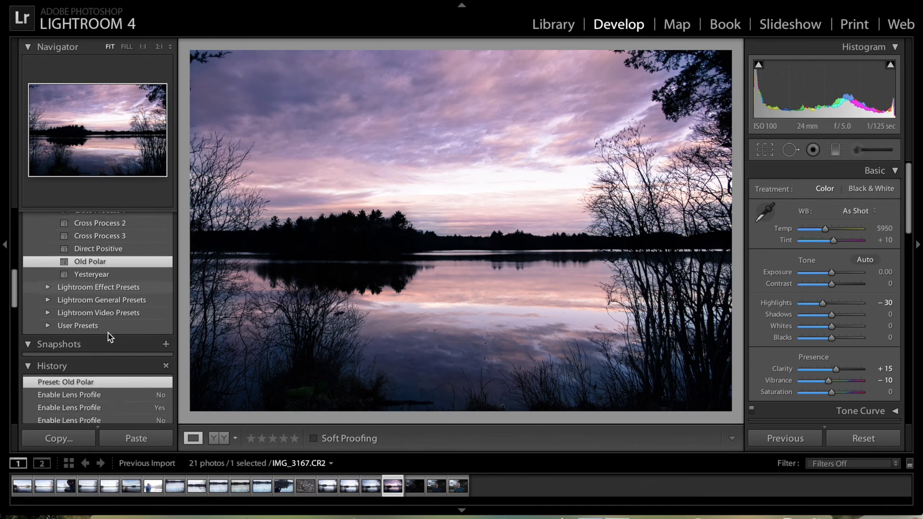
pyautogui.scroll(-2, 111, 338)
pyautogui.scroll(-4, 108, 336)
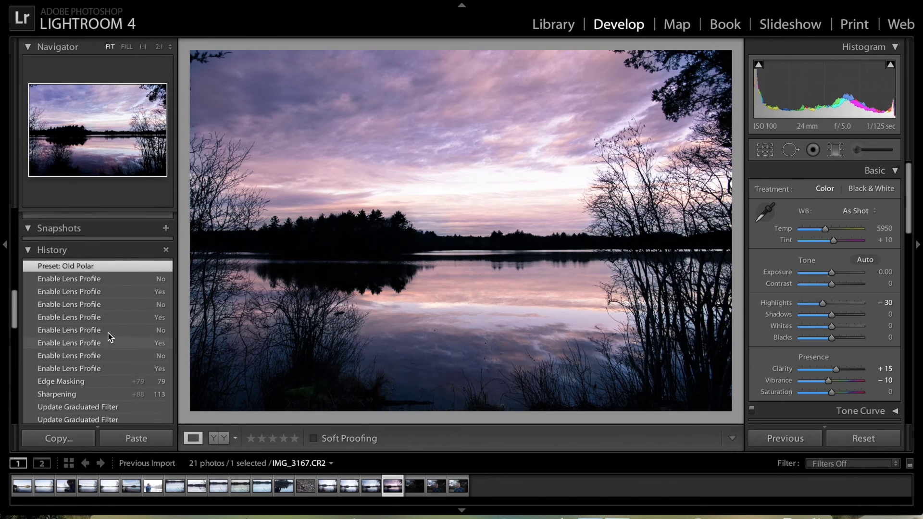
pyautogui.scroll(-18, 90, 389)
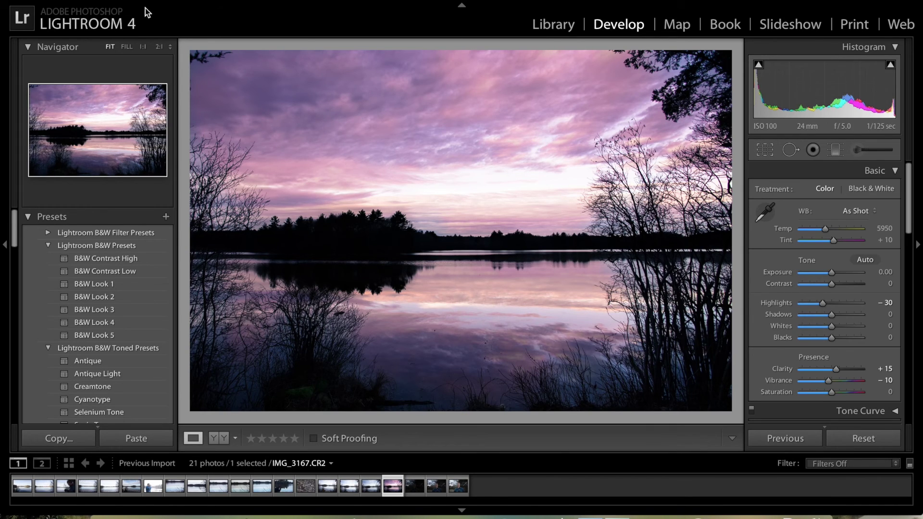
# Start exporting the lake photo to the hard drive with the Desktop as the destination folder
pyautogui.click(96, 6)
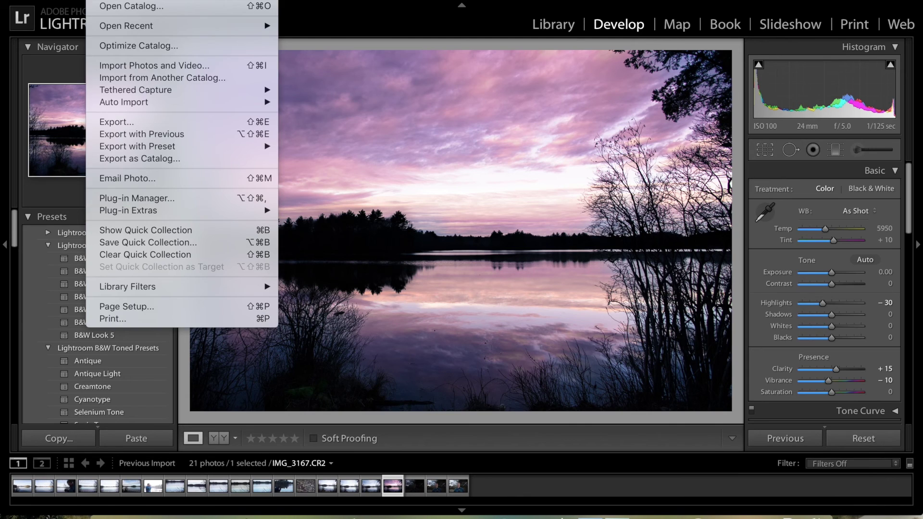
pyautogui.click(135, 124)
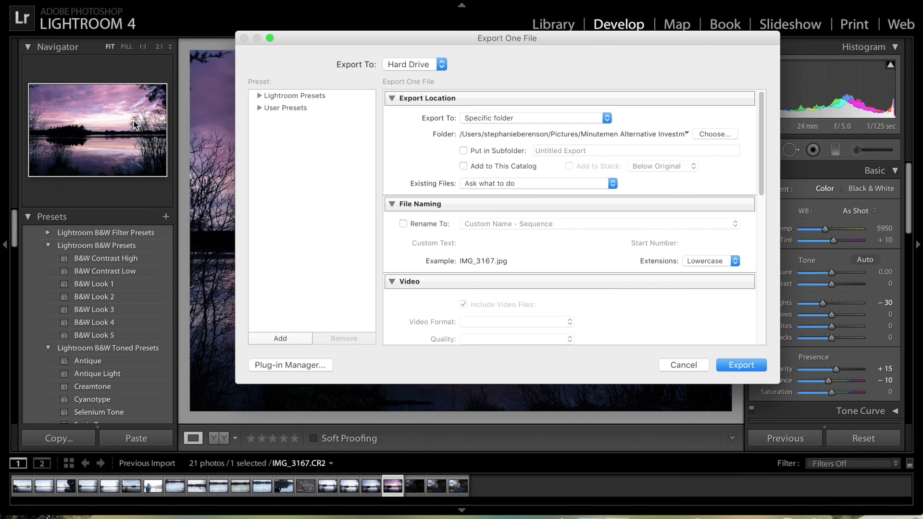
pyautogui.click(717, 134)
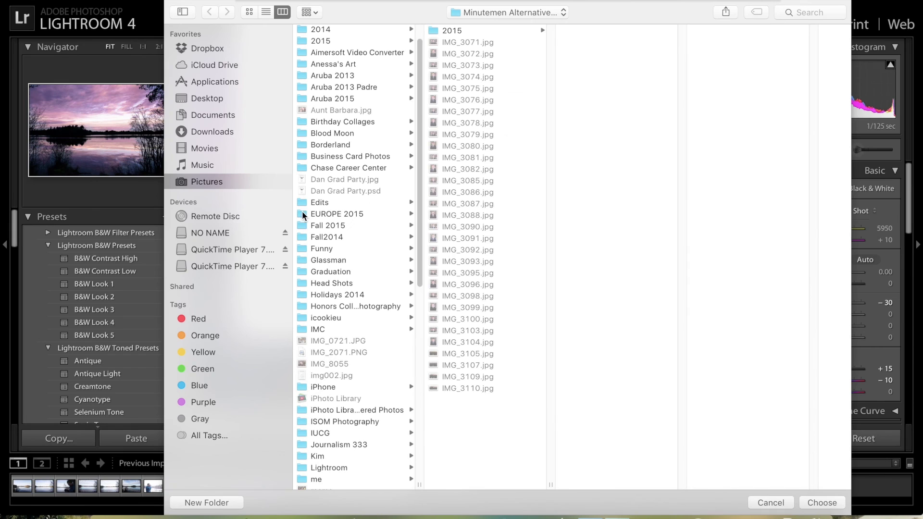
pyautogui.click(210, 112)
pyautogui.click(212, 96)
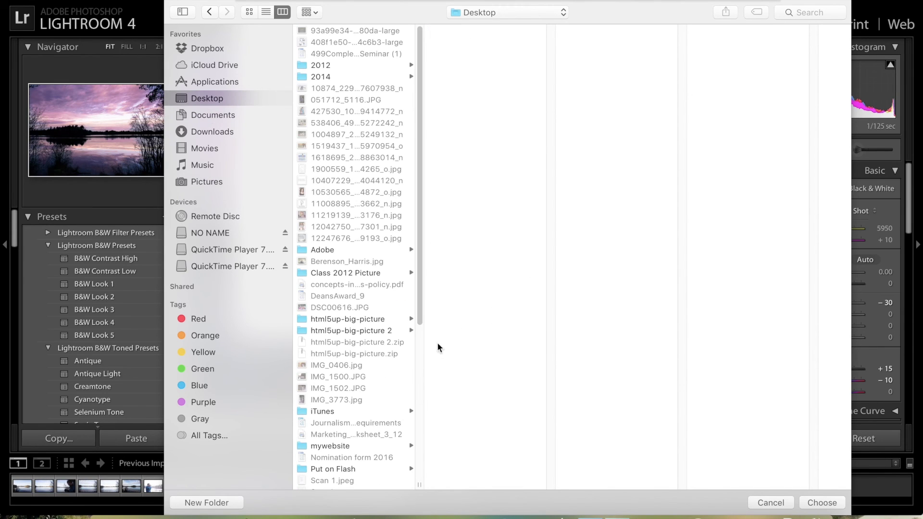
pyautogui.click(819, 504)
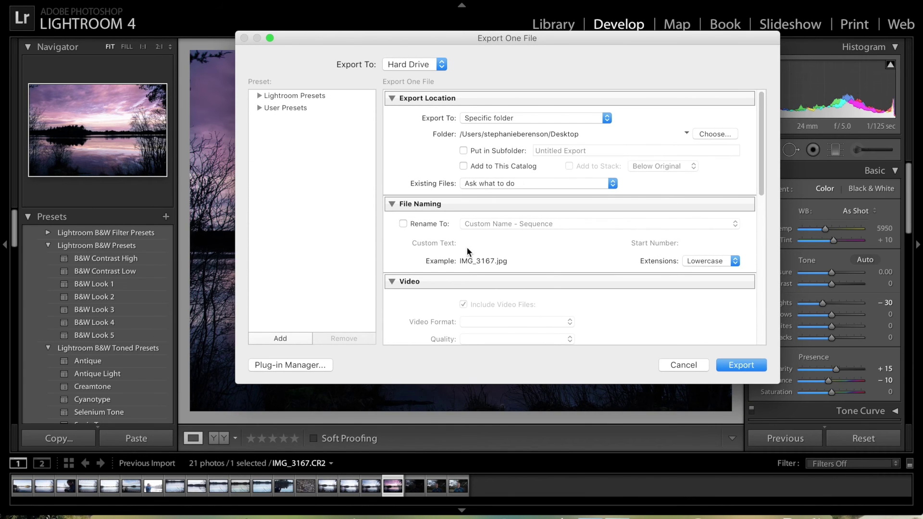
# Choose JPEG as the image format in the export file settings
pyautogui.scroll(-3, 466, 247)
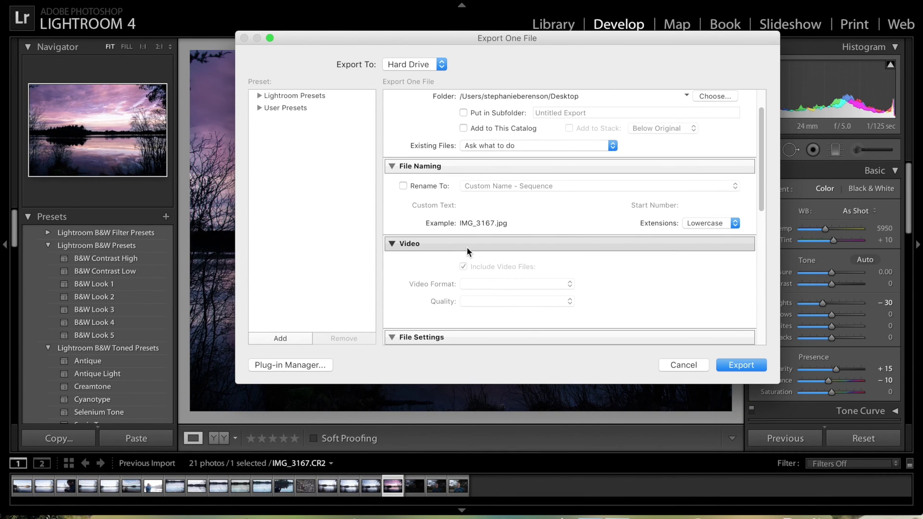
pyautogui.scroll(-1, 466, 247)
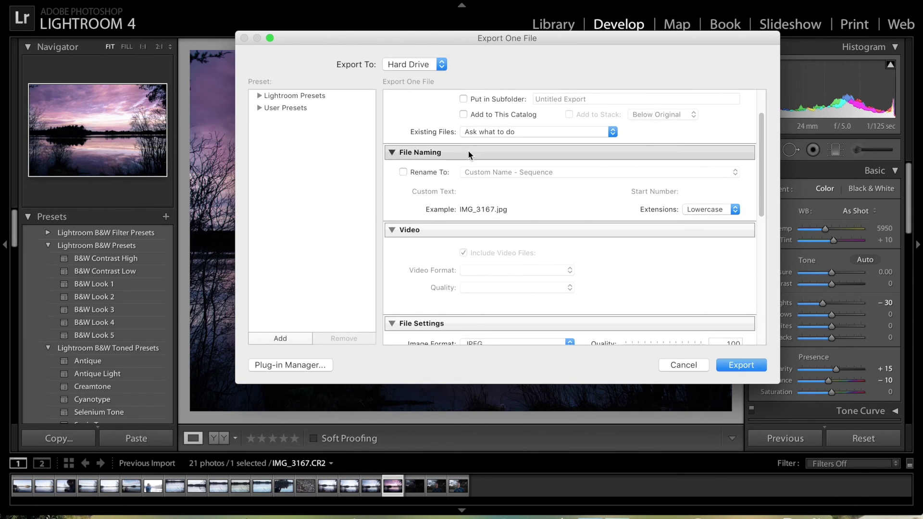
pyautogui.scroll(-7, 472, 141)
pyautogui.click(540, 249)
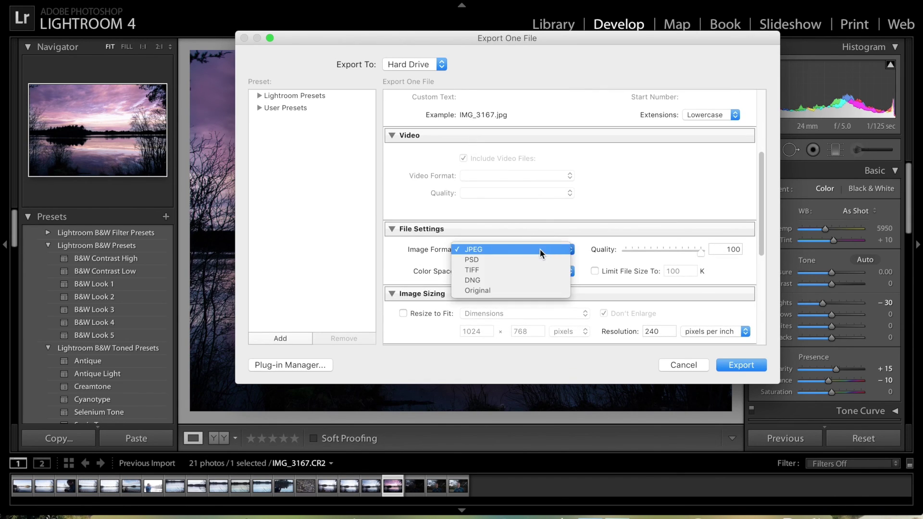
pyautogui.click(540, 249)
pyautogui.scroll(-3, 540, 249)
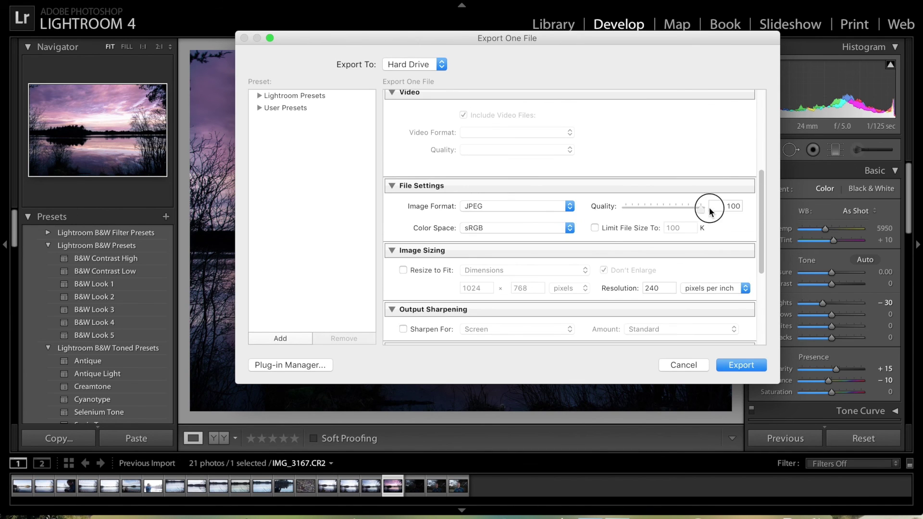
# Review the sizing, sharpening, metadata and watermark options, and export the photo
pyautogui.scroll(-10, 578, 231)
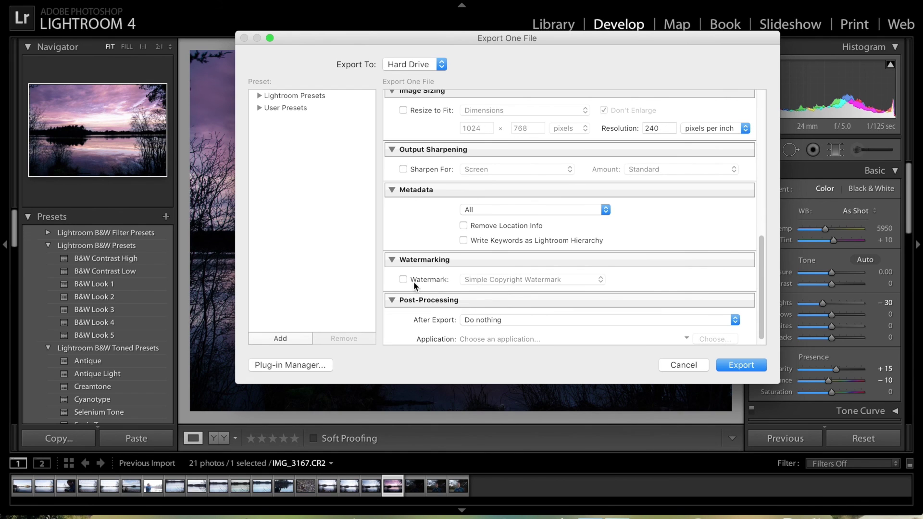
pyautogui.scroll(-1, 405, 278)
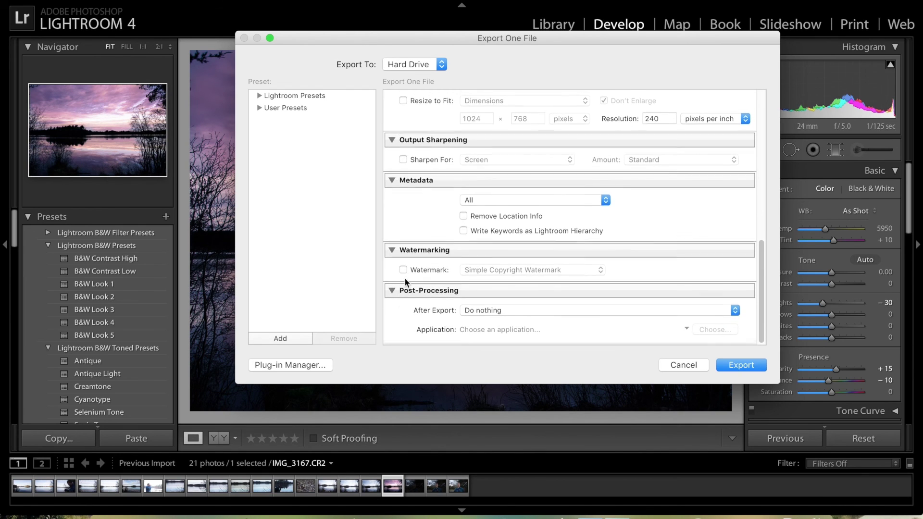
pyautogui.scroll(15, 517, 174)
pyautogui.scroll(2, 517, 174)
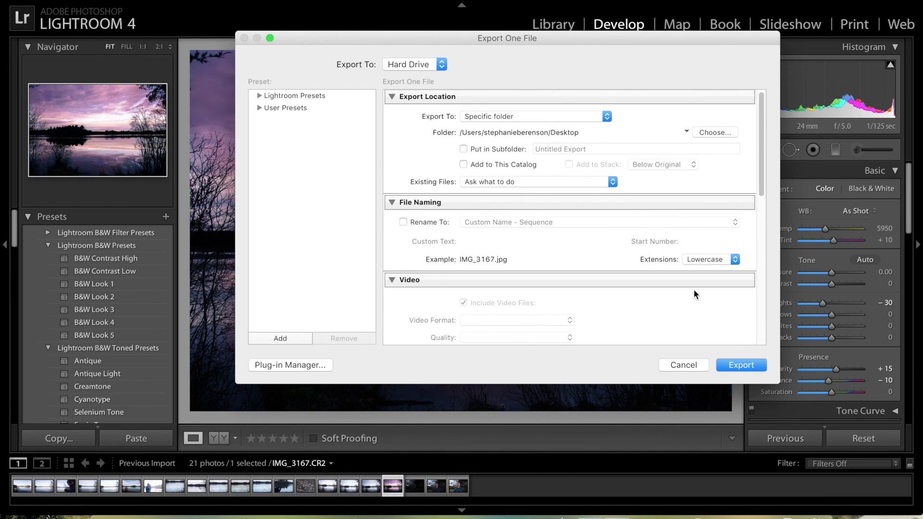
pyautogui.click(734, 365)
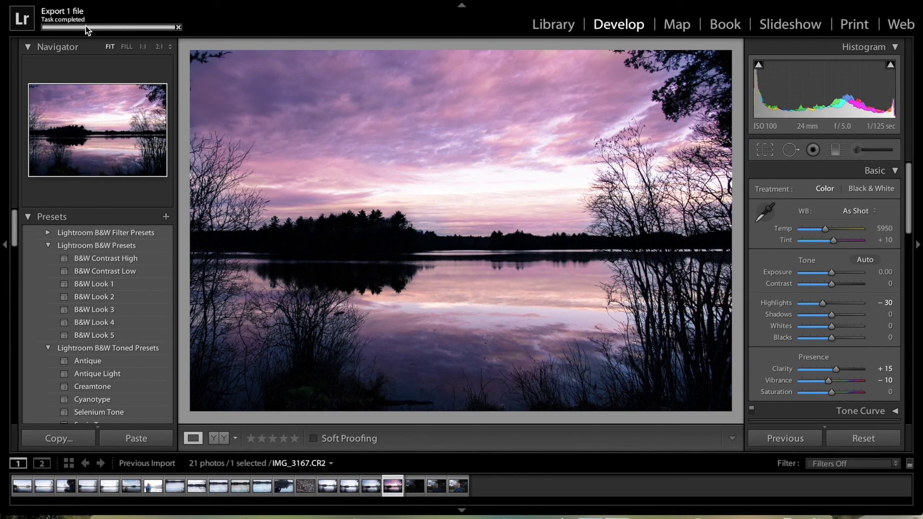
# Switch to Finder, open the exported lake photo from the Desktop folder, and view it full screen
pyautogui.click(68, 512)
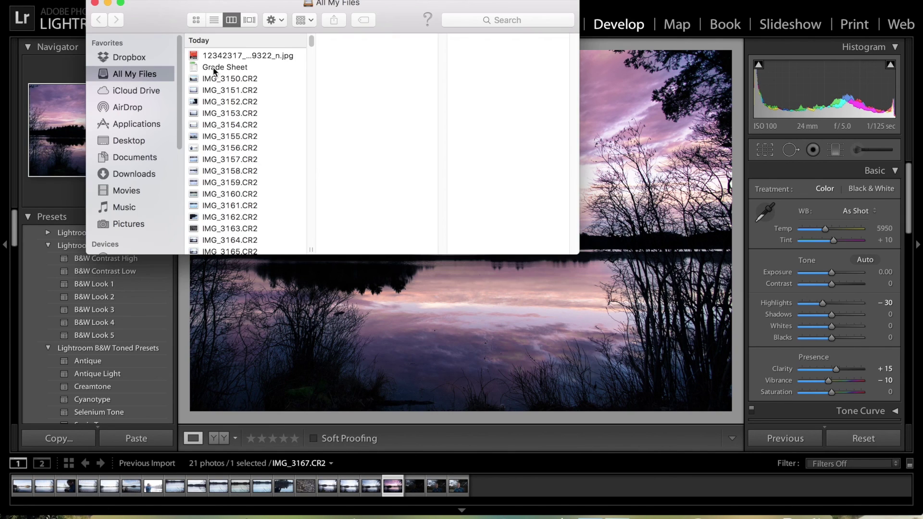
pyautogui.click(127, 141)
pyautogui.scroll(-10, 260, 145)
pyautogui.scroll(5, 259, 143)
pyautogui.scroll(-8, 259, 143)
pyautogui.scroll(12, 259, 142)
pyautogui.doubleClick(228, 85)
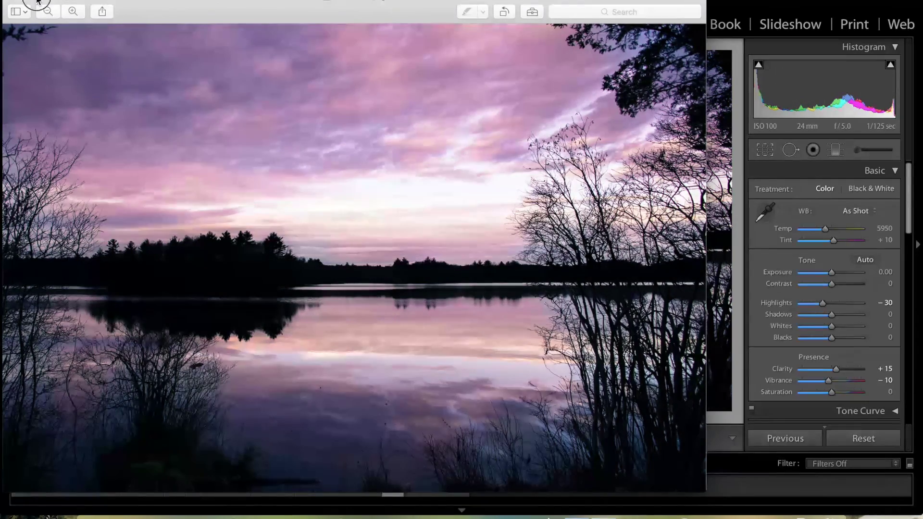
pyautogui.click(37, 2)
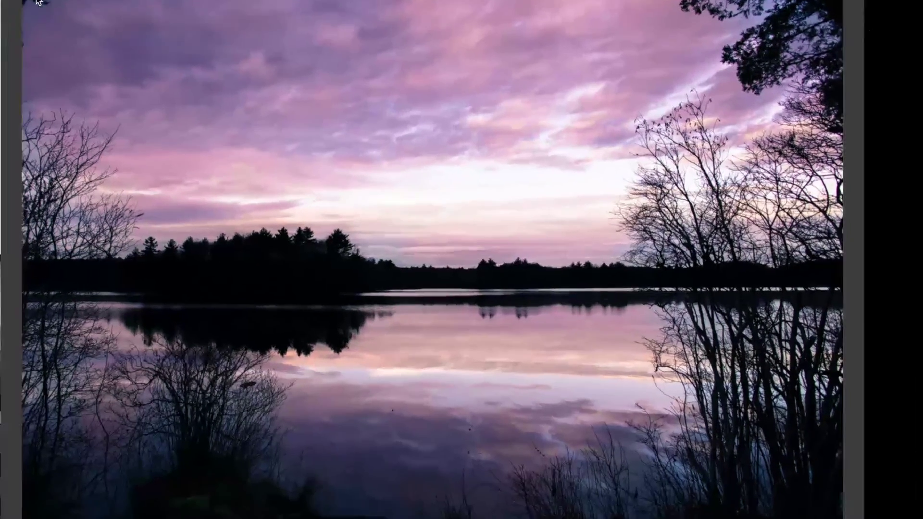